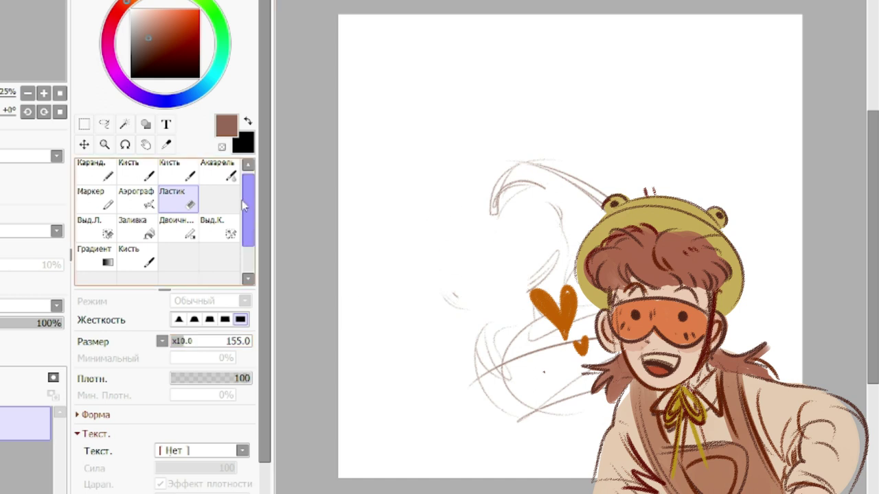
Sketch the character's large rounded torso and a round head form above it in light brown strokes.
key("ctrl+z")
left_click_drag(481, 240, 508, 300)
left_click_drag(441, 268, 518, 294)
mouse_move(436, 133)
left_mouse_down()
mouse_move(472, 190)
mouse_move(472, 160)
left_mouse_up()
key("ctrl+z")
mouse_move(434, 144)
left_mouse_down()
mouse_move(449, 180)
mouse_move(487, 210)
left_mouse_up()
key("ctrl+z")
mouse_move(467, 127)
left_mouse_down()
mouse_move(497, 199)
mouse_move(526, 156)
left_mouse_up()
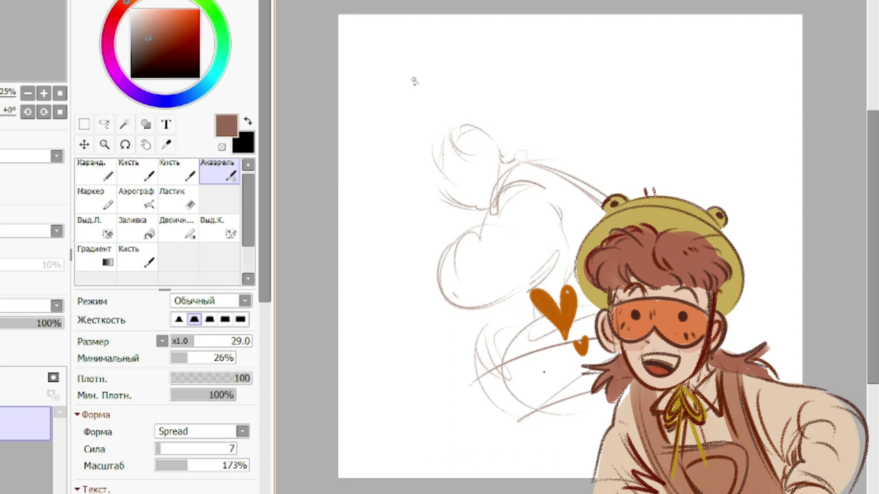
Sketch two long curved mandibles above the head and strengthen the back contour running down from the neck.
left_click_drag(410, 125, 410, 175)
left_click_drag(411, 87, 455, 130)
left_click_drag(532, 162, 607, 204)
Erase the rough neck and shoulder lines and redraw a cleaner curve over the top of the torso.
left_click(180, 200)
mouse_move(543, 186)
left_mouse_down()
mouse_move(484, 223)
mouse_move(446, 223)
left_mouse_up()
left_click(220, 172)
left_click_drag(485, 218, 528, 181)
left_click_drag(525, 182, 565, 208)
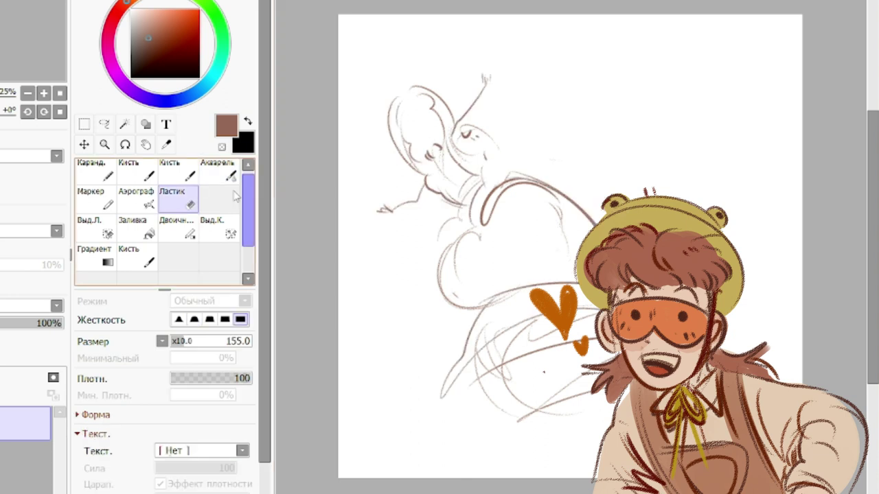
key("e")
mouse_move(483, 181)
left_mouse_down()
mouse_move(500, 167)
mouse_move(489, 200)
mouse_move(473, 215)
mouse_move(507, 179)
left_mouse_up()
key("ctrl+z")
left_click_drag(450, 208, 445, 245)
key("ctrl+z")
key("ctrl+z")
Erase the torso's left outline and redraw it with a wider contour and a limb reaching out to the left.
left_click(180, 199)
mouse_move(496, 206)
left_mouse_down()
mouse_move(475, 221)
mouse_move(445, 282)
left_mouse_up()
left_click(225, 173)
mouse_move(471, 199)
left_mouse_down()
mouse_move(433, 233)
mouse_move(431, 294)
left_mouse_up()
mouse_move(454, 218)
left_mouse_down()
mouse_move(452, 302)
mouse_move(522, 275)
mouse_move(440, 330)
mouse_move(486, 209)
mouse_move(391, 250)
left_mouse_up()
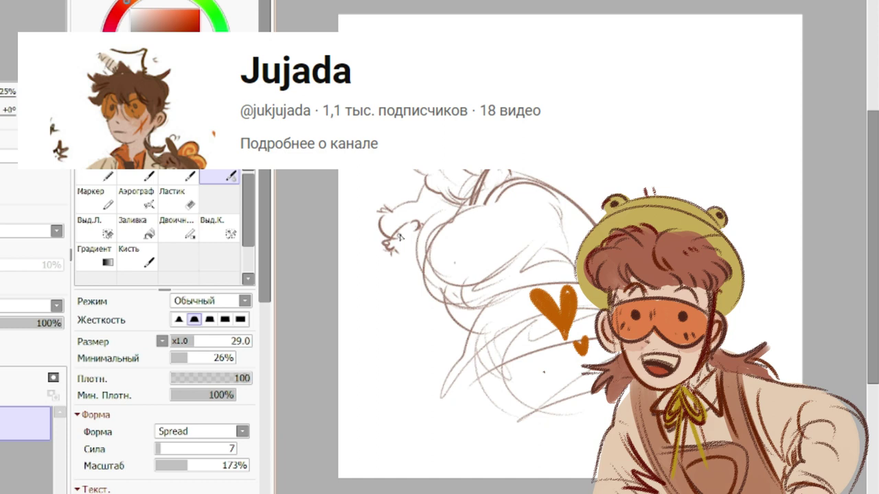
mouse_move(401, 255)
left_mouse_down()
mouse_move(426, 265)
mouse_move(436, 330)
left_mouse_up()
key("ctrl+z")
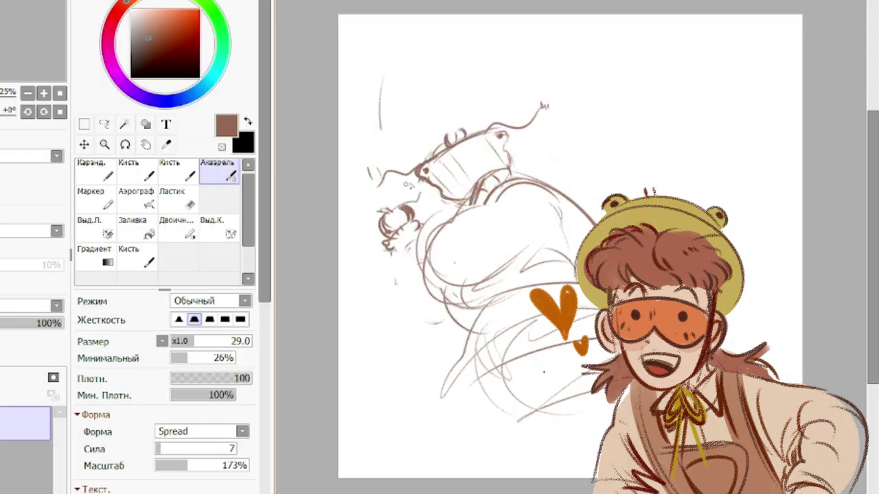
Sketch curved mandibles on the large beetle's head and draw the body and legs of the small beetle at its left side.
mouse_move(397, 72)
left_mouse_down()
mouse_move(420, 83)
mouse_move(404, 58)
mouse_move(441, 76)
mouse_move(485, 127)
left_mouse_up()
left_click_drag(447, 69, 474, 127)
mouse_move(420, 237)
left_mouse_down()
mouse_move(422, 278)
mouse_move(397, 312)
left_mouse_up()
left_click_drag(530, 212, 544, 240)
left_click_drag(549, 221, 554, 244)
left_click_drag(403, 252, 391, 293)
mouse_move(427, 249)
left_mouse_down()
mouse_move(407, 275)
mouse_move(393, 257)
left_mouse_up()
key("h")
key("h")
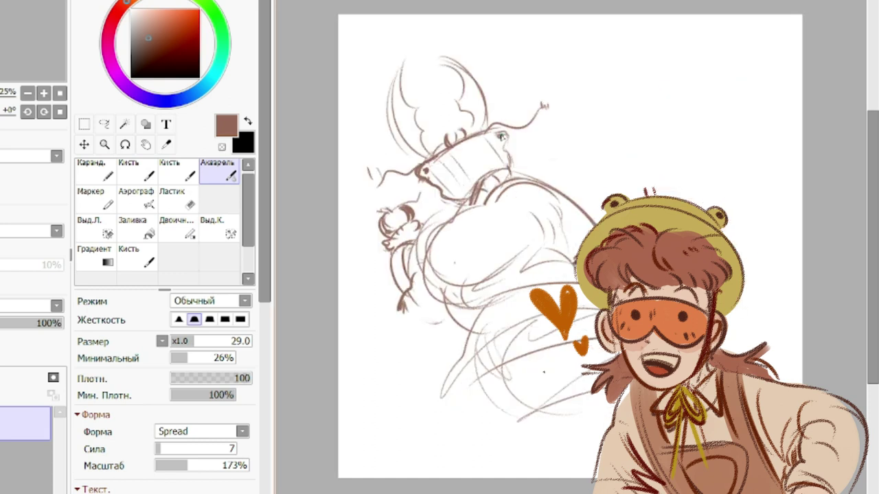
mouse_move(531, 155)
left_mouse_down()
mouse_move(569, 146)
mouse_move(561, 175)
mouse_move(550, 177)
mouse_move(550, 162)
mouse_move(517, 166)
mouse_move(542, 193)
mouse_move(560, 130)
left_mouse_up()
key("ctrl+z")
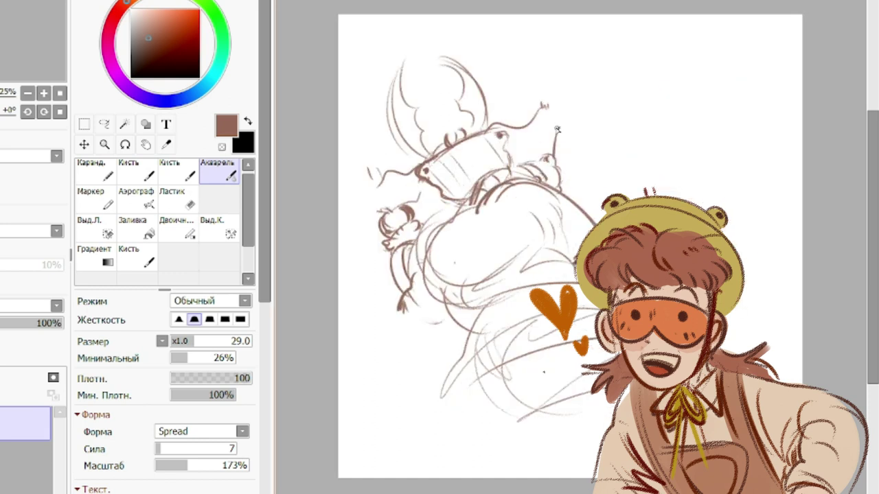
Reinforce the torso's upper-left contour, add a fold across its lower edge, and check the sketch mirrored.
left_click_drag(399, 260, 394, 302)
left_click_drag(482, 198, 458, 228)
left_click_drag(457, 226, 421, 274)
mouse_move(538, 257)
left_mouse_down()
mouse_move(507, 287)
mouse_move(473, 295)
left_mouse_up()
left_click_drag(437, 312, 456, 337)
key("h")
key("h")
key("e")
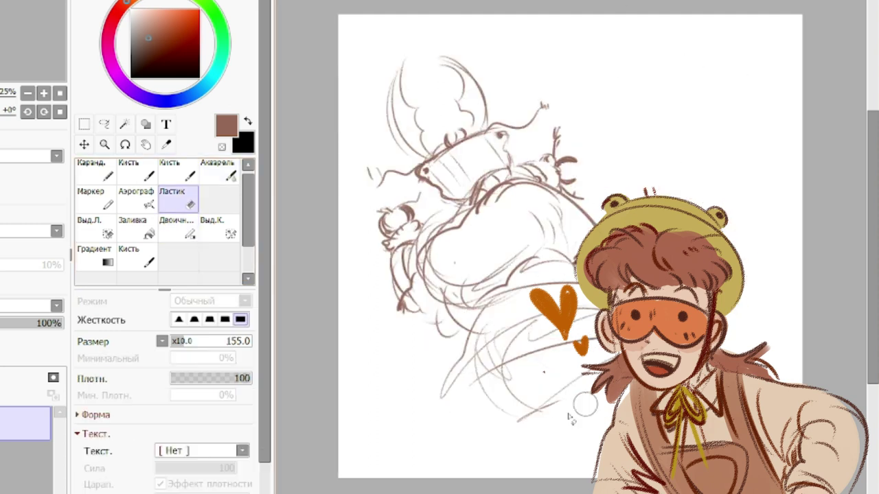
key("e")
key("h")
key("h")
Sketch lower blanket folds and a curved form at the blanket's lower left, then darken the torso's right contour.
left_click_drag(590, 391, 567, 450)
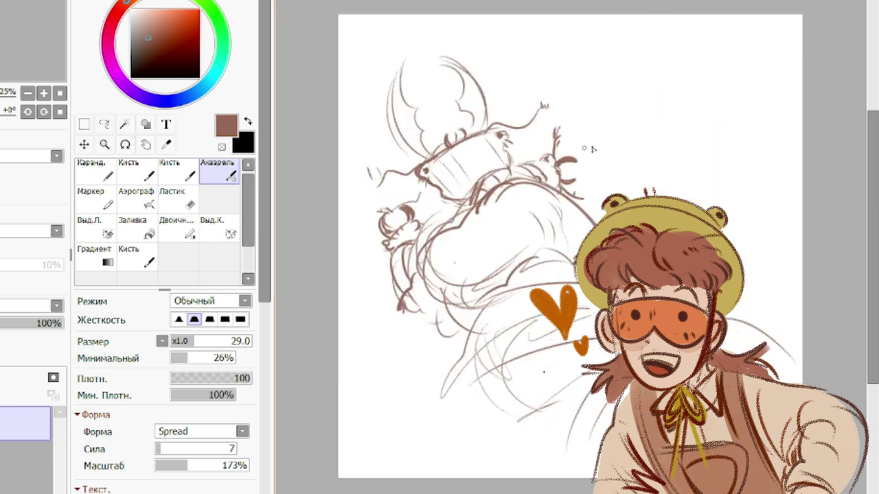
left_click_drag(434, 414, 470, 443)
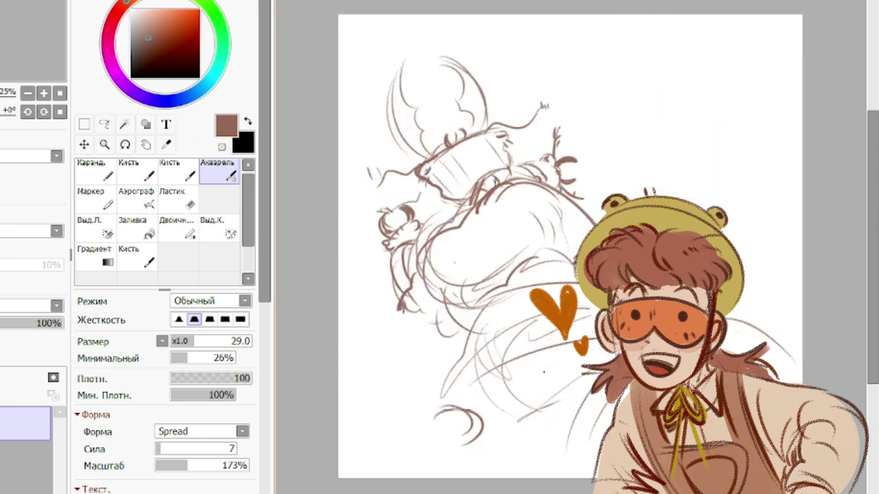
left_click_drag(425, 395, 404, 473)
key("h")
key("h")
left_click_drag(537, 181, 602, 220)
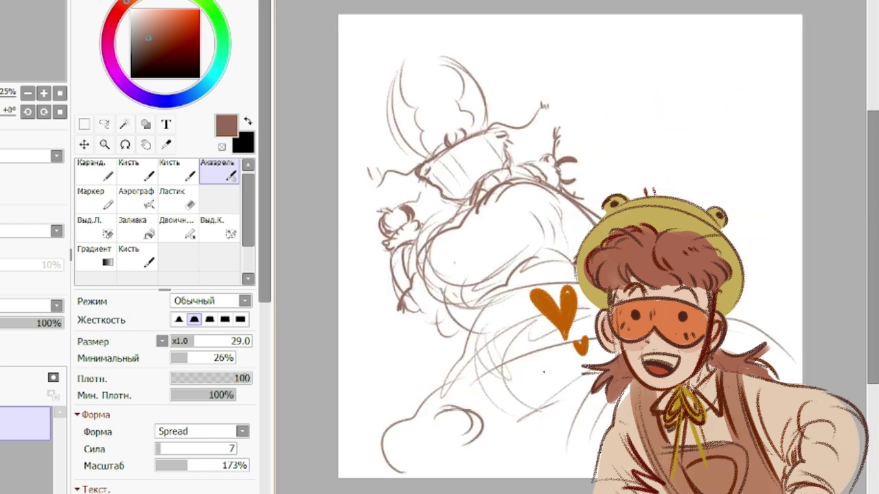
Sketch a small insect with antennae and an elongated body at the blanket's lower-left edge.
left_click_drag(347, 412, 433, 378)
left_click_drag(405, 350, 434, 374)
left_click_drag(442, 371, 456, 348)
left_click_drag(371, 408, 427, 395)
mouse_move(373, 394)
left_mouse_down()
mouse_move(367, 426)
mouse_move(345, 429)
left_mouse_up()
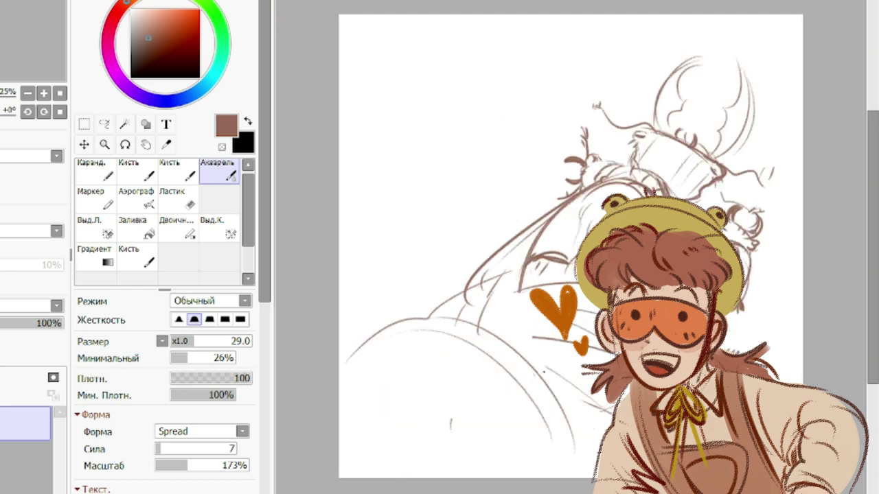
Adjust the eraser size and erase the rough construction lines inside the blanket.
key("e")
left_click_drag(483, 410, 436, 421)
left_click_drag(188, 341, 186, 341)
mouse_move(472, 432)
left_mouse_down()
mouse_move(439, 422)
mouse_move(408, 427)
left_mouse_up()
left_click_drag(488, 389, 570, 316)
Add curved fold lines to the far right end of the blanket, checking the sketch mirrored.
key("c")
mouse_move(578, 282)
left_mouse_down()
mouse_move(449, 390)
mouse_move(439, 384)
left_mouse_up()
key("ctrl+z")
key("h")
key("h")
left_click_drag(745, 282, 797, 313)
left_click_drag(737, 313, 790, 299)
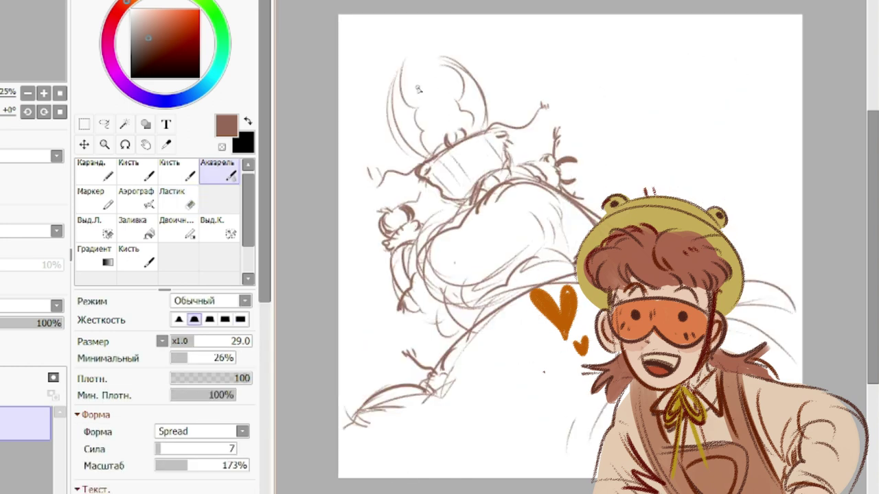
Sketch the oval body of a beetle with short legs and feelers on top of the blanket.
mouse_move(561, 344)
left_mouse_down()
mouse_move(509, 416)
mouse_move(521, 421)
left_mouse_up()
left_click_drag(561, 367, 519, 423)
key("ctrl+z")
left_click_drag(524, 355, 519, 363)
left_click_drag(570, 333, 579, 339)
mouse_move(590, 343)
left_mouse_down()
mouse_move(599, 362)
mouse_move(532, 429)
left_mouse_up()
left_click_drag(515, 397, 505, 425)
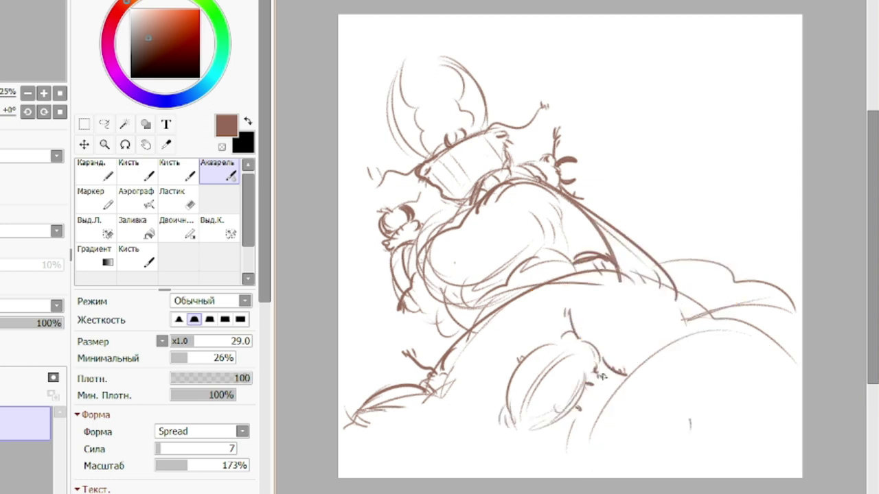
Add the head curve, wing-case lines and a loose lower contour to the beetle on the blanket.
left_click_drag(566, 344, 584, 376)
left_click_drag(543, 357, 526, 395)
left_click_drag(570, 378, 514, 404)
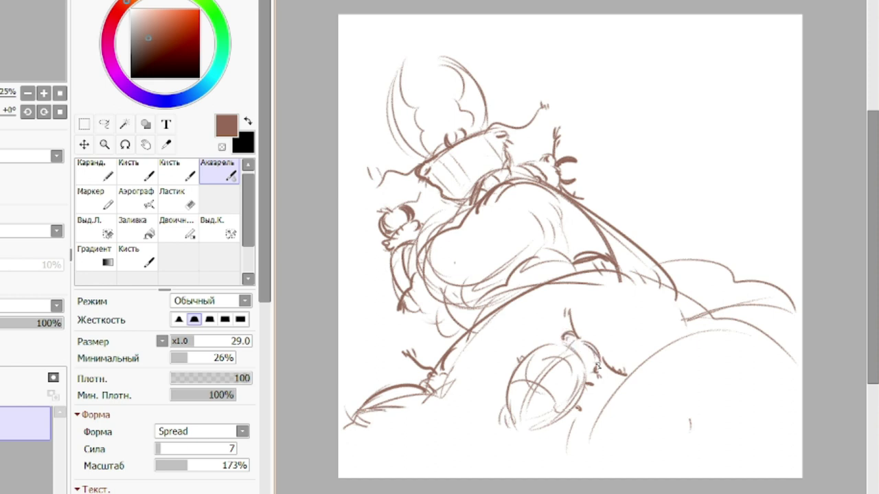
mouse_move(596, 323)
left_mouse_down()
mouse_move(581, 344)
mouse_move(602, 355)
left_mouse_up()
key("ctrl+z")
left_click_drag(525, 392, 515, 436)
left_click_drag(505, 417, 538, 451)
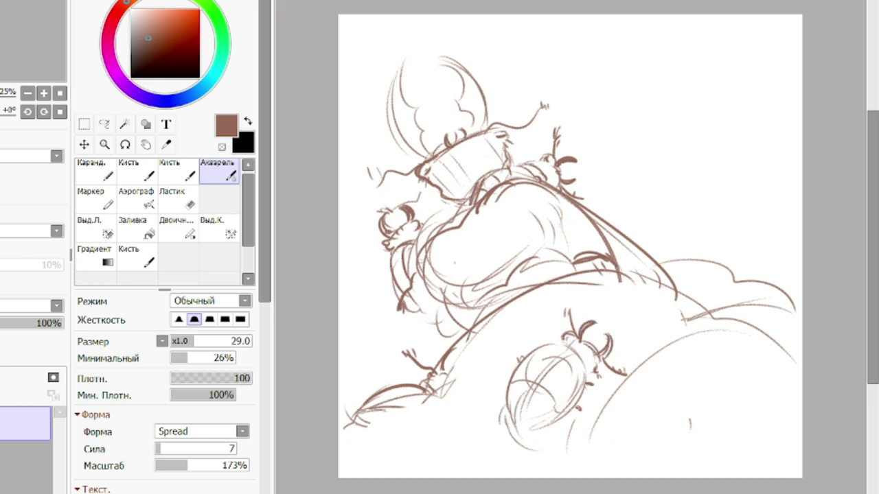
Sketch fold lines above the blanket beetle and two long curved folds on the blanket's lower right.
left_click_drag(551, 304, 525, 353)
left_click_drag(529, 316, 519, 356)
left_click_drag(767, 346, 626, 457)
left_click_drag(771, 347, 666, 472)
Erase the rough lines inside the torso, redraw its inner contour and folds, and thicken the left mandible.
left_click(182, 199)
left_click_drag(534, 221, 432, 281)
left_click(219, 172)
left_click_drag(450, 235, 481, 302)
left_click_drag(541, 221, 498, 282)
key("h")
key("h")
left_click_drag(405, 62, 416, 107)
left_click_drag(689, 139, 692, 140)
key("ctrl+z")
key("h")
key("h")
left_click_drag(628, 145, 643, 178)
key("ctrl+z")
left_click_drag(586, 230, 734, 259)
key("ctrl+z")
mouse_move(635, 250)
left_mouse_down()
mouse_move(749, 261)
mouse_move(796, 300)
left_mouse_up()
key("ctrl+z")
key("ctrl+z")
Sketch a rounded mound behind the blanket on the right and a rounded cushion contour at the far left.
left_click_drag(641, 232, 754, 257)
left_click_drag(339, 365, 420, 315)
Sketch a jar holding a stick with a rounded shape above it, plus two short horizontal lines at the canvas's left edge.
left_click_drag(609, 165, 650, 164)
left_click_drag(604, 180, 624, 221)
left_click_drag(653, 175, 661, 211)
mouse_move(661, 123)
left_mouse_down()
mouse_move(638, 162)
mouse_move(737, 87)
left_mouse_up()
left_click_drag(638, 128, 648, 141)
left_click_drag(340, 296, 368, 295)
left_click_drag(339, 320, 369, 315)
Sketch small insects with curled antennae peeking over the right mound, erasing stray lines around their heads.
mouse_move(709, 206)
left_mouse_down()
mouse_move(745, 216)
mouse_move(744, 227)
left_mouse_up()
key("ctrl+z")
left_click_drag(735, 199, 740, 235)
mouse_move(705, 204)
left_mouse_down()
mouse_move(700, 211)
mouse_move(721, 193)
mouse_move(765, 201)
mouse_move(703, 179)
left_mouse_up()
left_click(178, 198)
left_click_drag(182, 341, 177, 341)
mouse_move(724, 209)
left_mouse_down()
mouse_move(744, 218)
mouse_move(737, 208)
left_mouse_up()
left_click(219, 173)
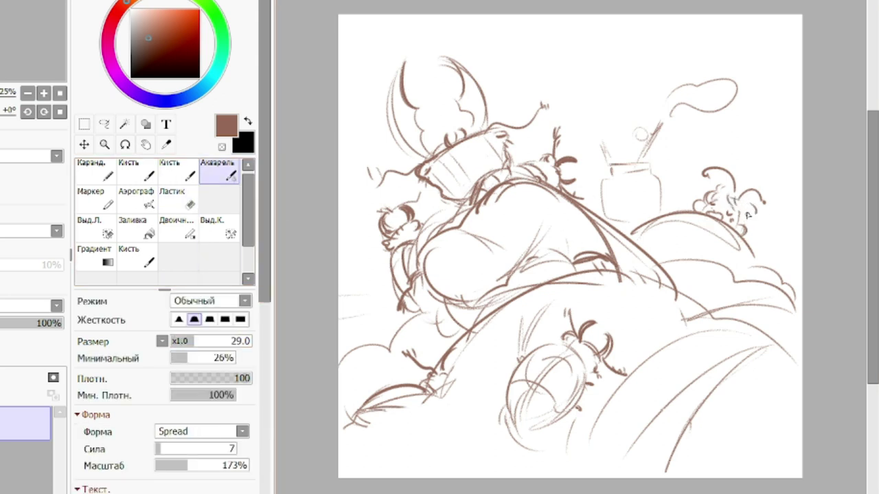
mouse_move(772, 260)
left_mouse_down()
mouse_move(762, 227)
mouse_move(780, 269)
mouse_move(796, 254)
left_mouse_up()
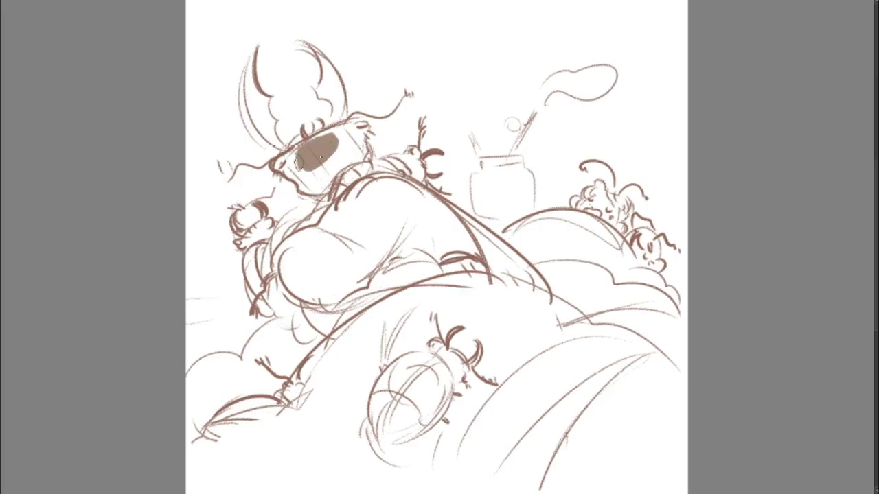
Fill the large beetle's head and both mandibles with flat brown.
mouse_move(302, 154)
left_mouse_down()
mouse_move(288, 165)
mouse_move(322, 182)
mouse_move(317, 160)
mouse_move(357, 127)
mouse_move(364, 161)
mouse_move(345, 180)
left_mouse_up()
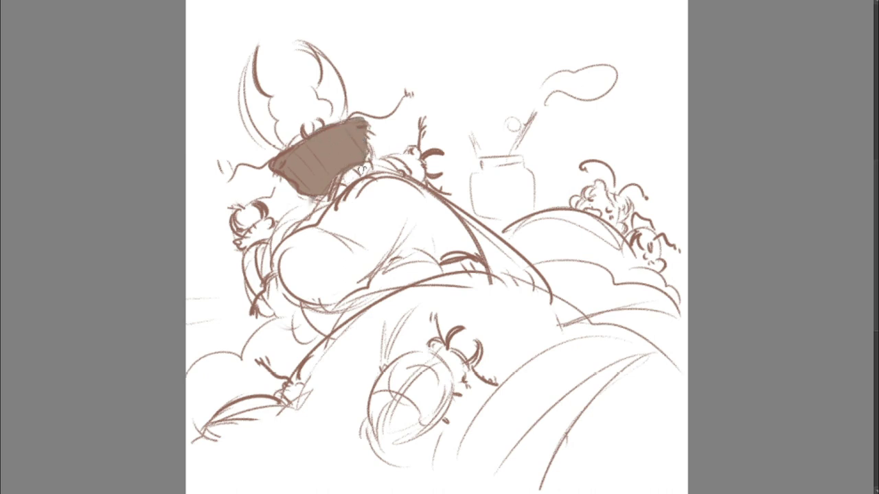
mouse_move(262, 60)
left_mouse_down()
mouse_move(254, 89)
mouse_move(275, 137)
mouse_move(256, 112)
mouse_move(277, 118)
left_mouse_up()
mouse_move(312, 47)
left_mouse_down()
mouse_move(343, 118)
mouse_move(324, 68)
mouse_move(337, 125)
left_mouse_up()
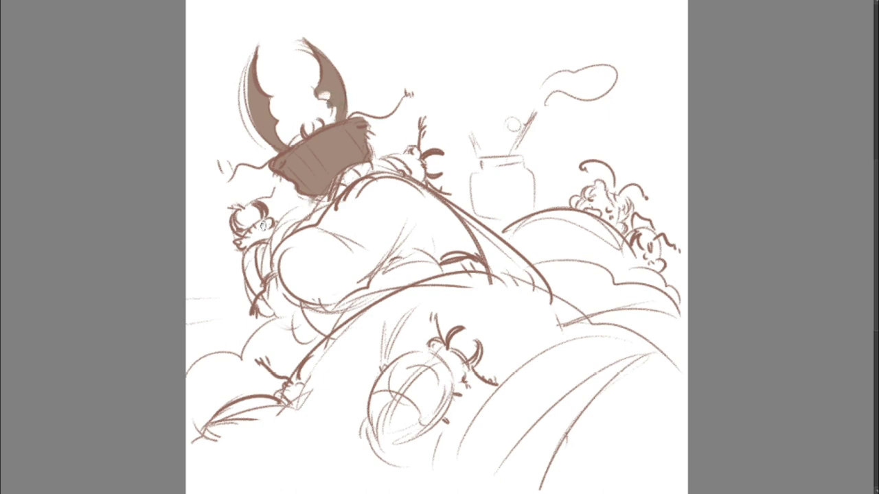
Fill the heads of the two small side beetles and the beetle on the blanket with flat brown.
left_click_drag(262, 226, 256, 235)
mouse_move(415, 163)
left_mouse_down()
mouse_move(410, 157)
mouse_move(418, 173)
left_mouse_up()
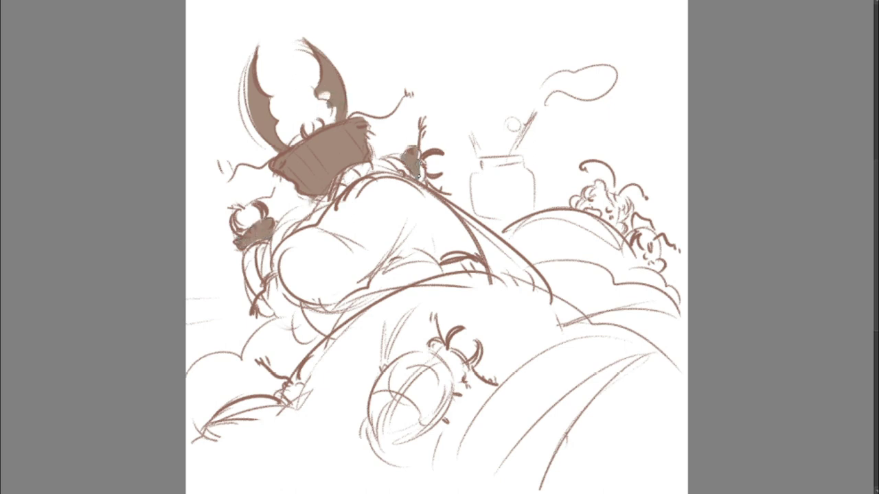
mouse_move(445, 361)
left_mouse_down()
mouse_move(395, 412)
mouse_move(384, 385)
mouse_move(423, 429)
mouse_move(381, 439)
mouse_move(454, 360)
left_mouse_up()
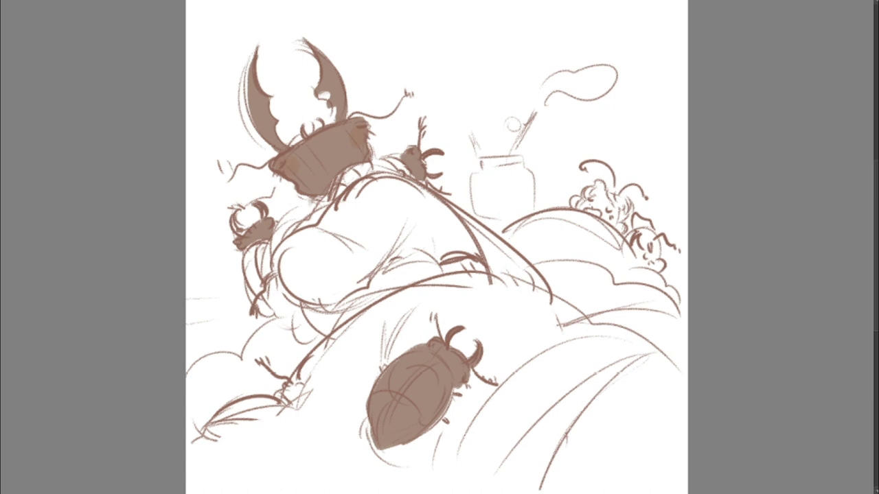
Paint orange, teal, blue and yellow color swatches side by side across the upper part of the canvas.
mouse_move(505, 33)
left_mouse_down()
mouse_move(477, 87)
mouse_move(480, 52)
left_mouse_up()
left_click_drag(539, 21, 465, 81)
mouse_move(530, 75)
left_mouse_down()
mouse_move(548, 55)
mouse_move(525, 96)
left_mouse_up()
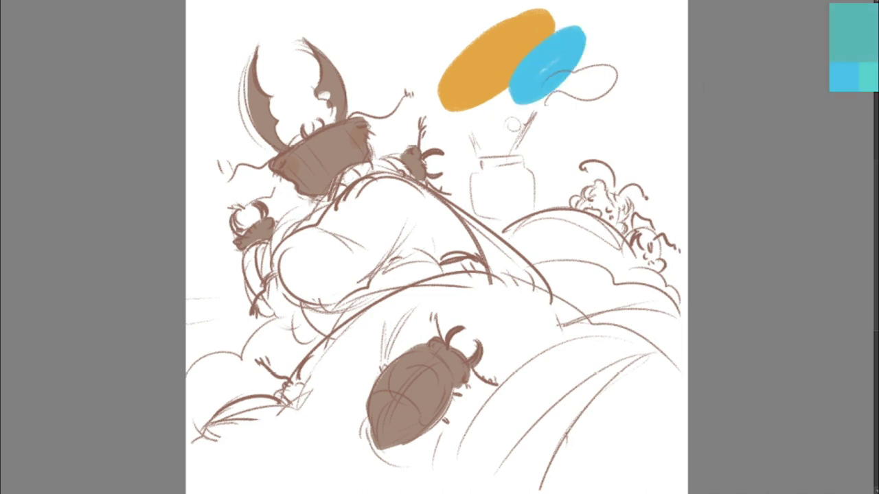
left_click_drag(596, 25, 518, 117)
mouse_move(639, 43)
left_mouse_down()
mouse_move(589, 141)
mouse_move(642, 38)
left_mouse_up()
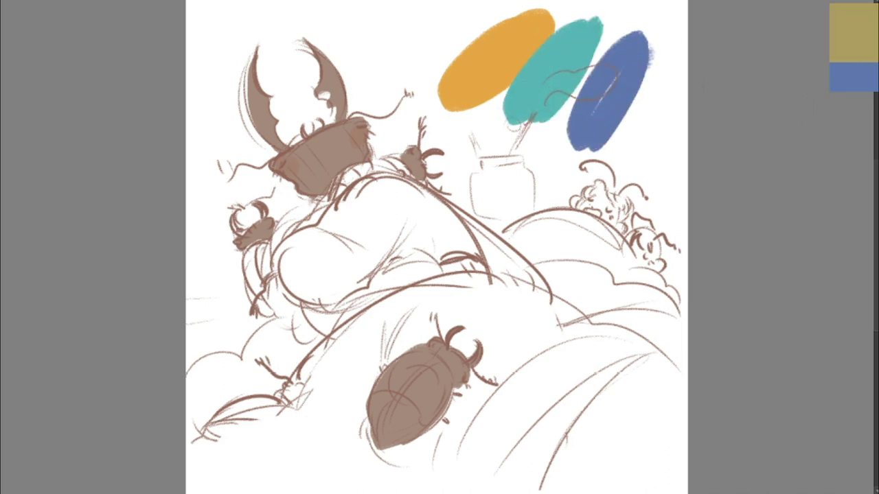
left_click_drag(413, 84, 500, 9)
Paint the blanket with a flat orange base around the brown beetle.
left_click_drag(445, 317, 319, 438)
left_click_drag(461, 338, 357, 412)
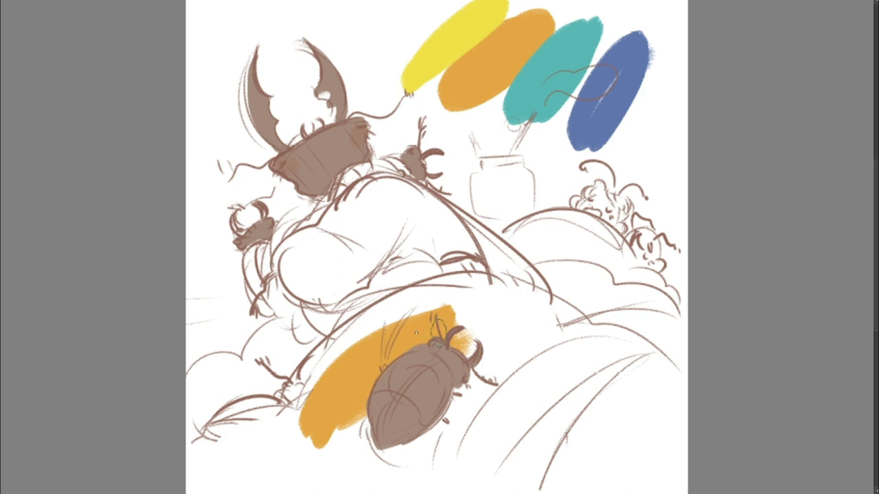
left_click_drag(405, 306, 289, 408)
left_click_drag(412, 343, 511, 272)
mouse_move(296, 395)
left_mouse_down()
mouse_move(481, 481)
mouse_move(549, 357)
left_mouse_up()
mouse_move(508, 296)
left_mouse_down()
mouse_move(605, 394)
mouse_move(522, 295)
mouse_move(636, 409)
mouse_move(519, 421)
mouse_move(618, 349)
left_mouse_up()
Sample the yellow swatch and paint a yellow band along the blanket's upper-left side.
left_click(453, 48, "ctrl")
mouse_move(220, 460)
left_mouse_down()
mouse_move(418, 315)
mouse_move(566, 289)
left_mouse_up()
left_click_drag(323, 312, 511, 275)
Sample the teal swatch and paint the large beetle's torso teal.
left_click(553, 75, "ctrl")
mouse_move(416, 213)
left_mouse_down()
mouse_move(312, 272)
mouse_move(450, 247)
mouse_move(354, 196)
left_mouse_up()
left_click(8, 0)
left_click(14, 10)
scroll(430, 166, "down", 1)
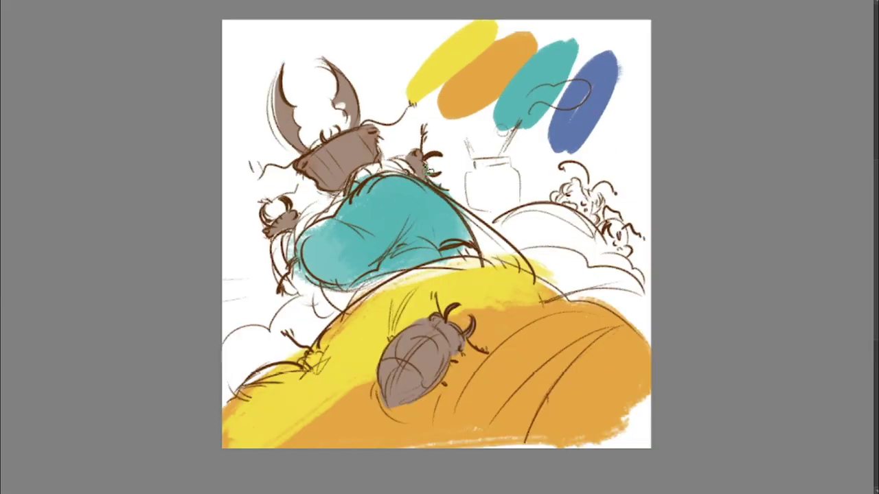
Sample the blue swatch and paint the rounded bedding behind the blanket blue, then restore the blanket's adjoining edge.
left_click(501, 72, "ctrl")
left_click_drag(516, 221, 620, 307)
left_click(539, 79, "ctrl")
mouse_move(525, 220)
left_mouse_down()
mouse_move(581, 301)
mouse_move(563, 270)
mouse_move(640, 317)
mouse_move(646, 343)
left_mouse_up()
left_click(587, 99, "ctrl")
mouse_move(567, 248)
left_mouse_down()
mouse_move(596, 240)
mouse_move(646, 306)
left_mouse_up()
left_click(550, 318, "ctrl")
mouse_move(525, 271)
left_mouse_down()
mouse_move(612, 346)
mouse_move(633, 331)
left_mouse_up()
Sample the large blanket beetle's brown and paint the small beetle at the blanket's left edge with it.
left_click(415, 360, "ctrl")
mouse_move(310, 364)
left_mouse_down()
mouse_move(253, 372)
mouse_move(316, 351)
mouse_move(237, 388)
mouse_move(275, 351)
mouse_move(309, 340)
left_mouse_up()
left_click_drag(411, 110, 416, 96)
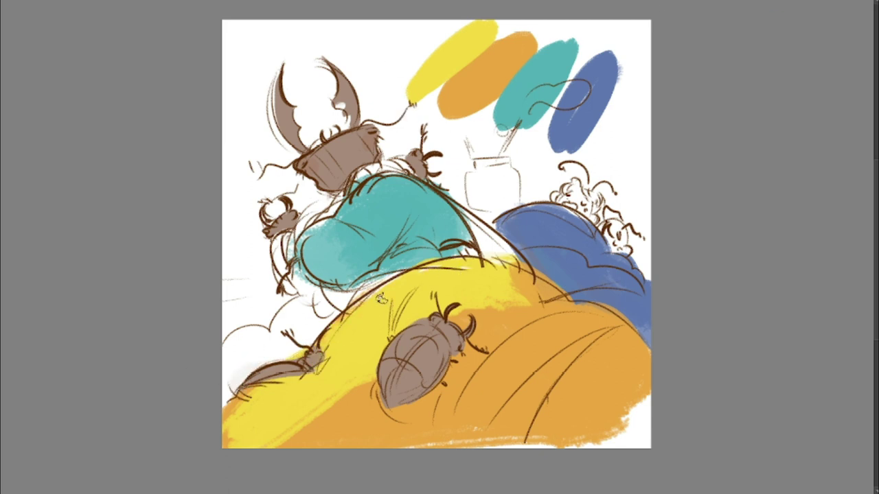
Extend the teal torso up to the stag beetle's neck and down to the yellow band.
mouse_move(371, 274)
left_mouse_down()
mouse_move(333, 296)
mouse_move(412, 261)
left_mouse_up()
mouse_move(374, 168)
left_mouse_down()
mouse_move(309, 261)
mouse_move(363, 225)
left_mouse_up()
Darken the stag beetle's head, both mandibles and the small beetle beside its arm with a deeper brown.
mouse_move(371, 134)
left_mouse_down()
mouse_move(320, 169)
mouse_move(366, 159)
mouse_move(326, 177)
left_mouse_up()
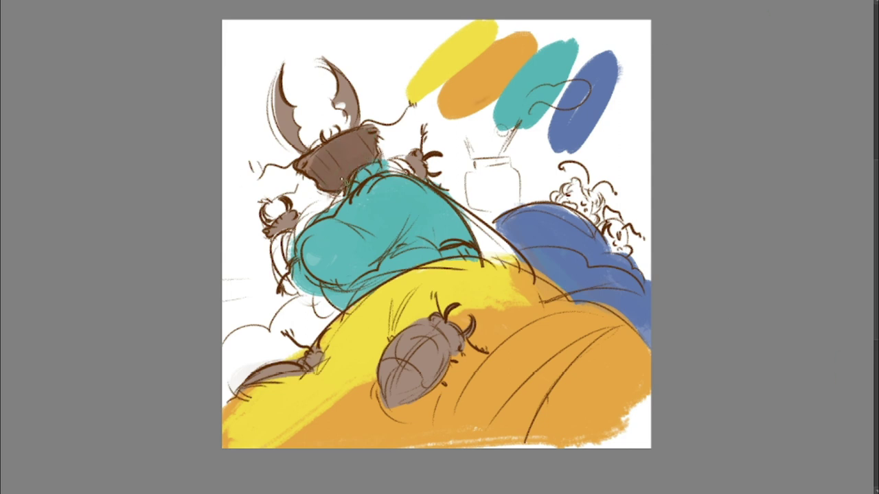
mouse_move(335, 69)
left_mouse_down()
mouse_move(345, 100)
mouse_move(345, 79)
left_mouse_up()
key("ctrl+z")
mouse_move(280, 81)
left_mouse_down()
mouse_move(282, 129)
mouse_move(301, 146)
left_mouse_up()
left_click_drag(286, 103, 298, 135)
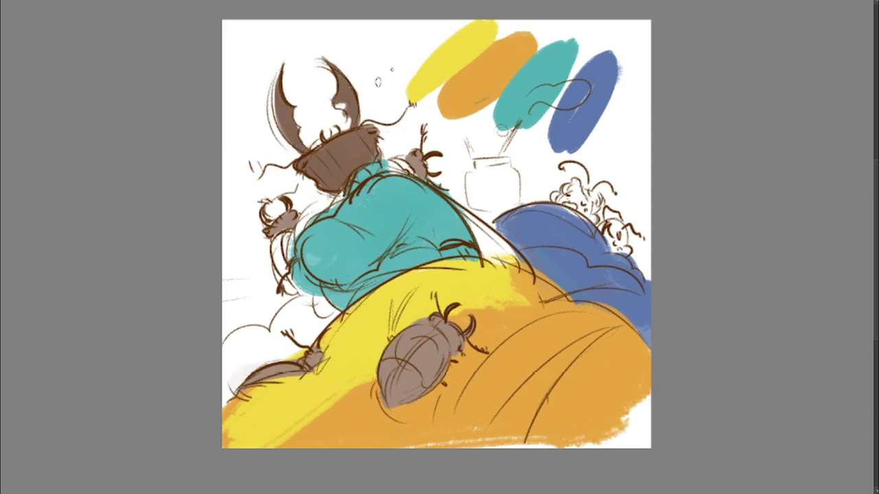
left_click_drag(272, 233, 295, 212)
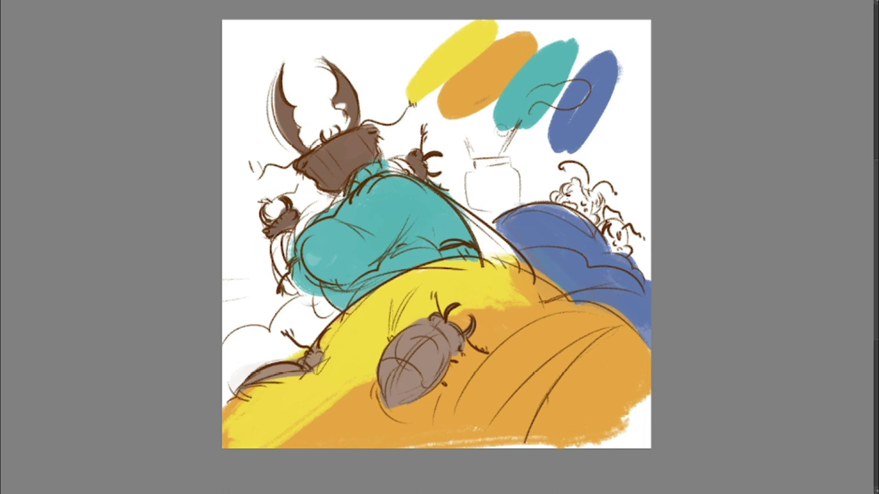
Paint the two small faces above the blue bedding in skin tones and clear the color swatches from the canvas.
mouse_move(563, 201)
left_mouse_down()
mouse_move(581, 191)
mouse_move(553, 199)
left_mouse_up()
key("ctrl+z")
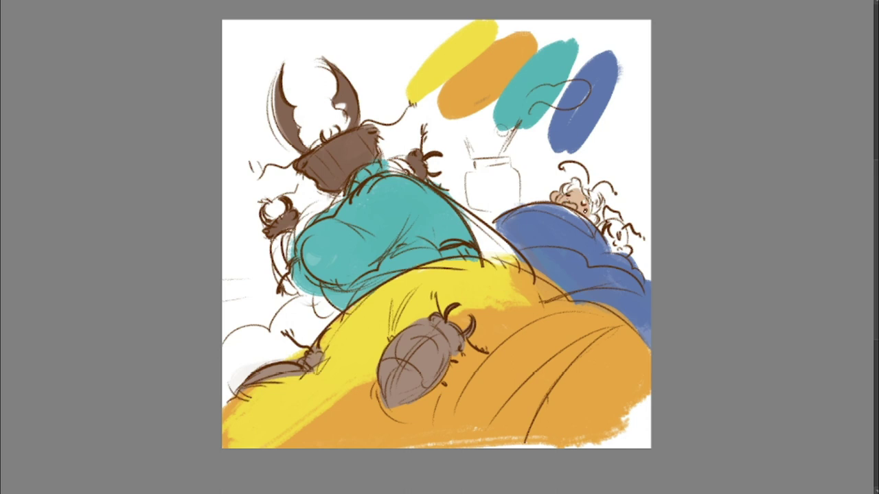
left_click(601, 230, "alt")
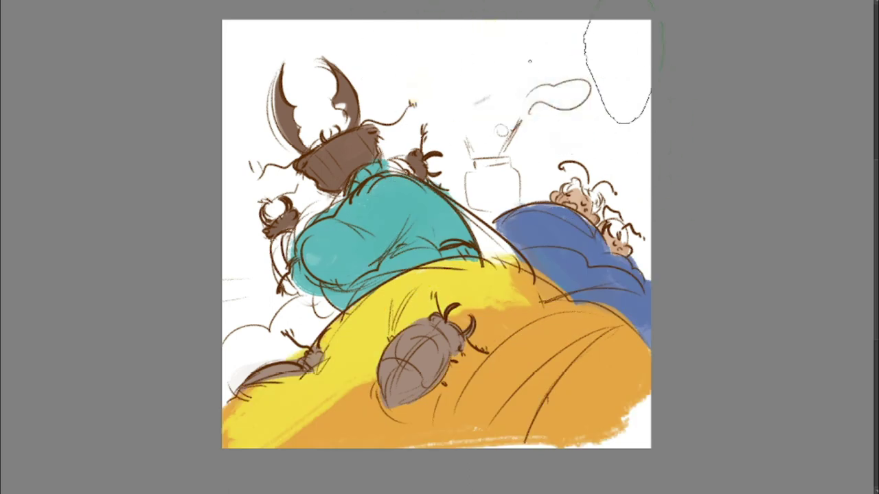
right_click(872, 61)
left_click(874, 60)
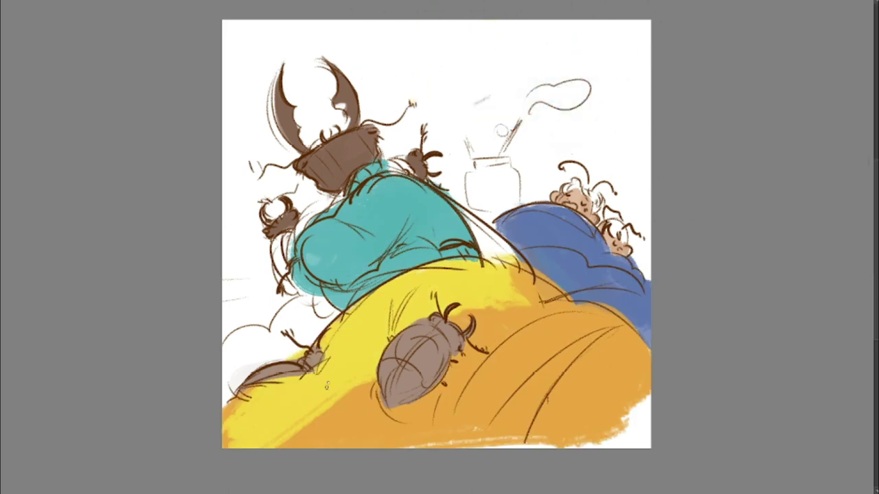
Paint over the rough sketch lines on the yellow band and teal torso, and fill the gap beside the torso with orange.
mouse_move(243, 391)
left_mouse_down()
mouse_move(278, 385)
mouse_move(329, 345)
left_mouse_up()
mouse_move(520, 285)
left_mouse_down()
mouse_move(530, 288)
mouse_move(486, 268)
mouse_move(549, 292)
mouse_move(545, 305)
left_mouse_up()
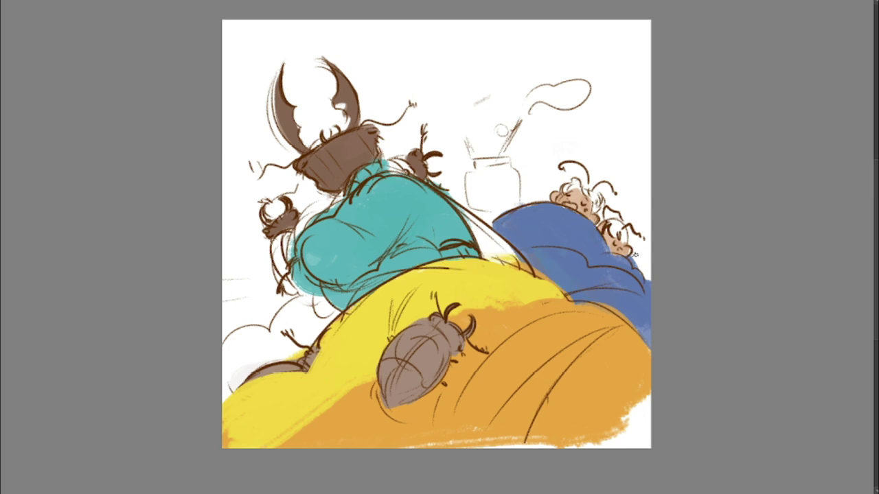
mouse_move(353, 227)
left_mouse_down()
mouse_move(411, 206)
mouse_move(442, 237)
mouse_move(473, 245)
left_mouse_up()
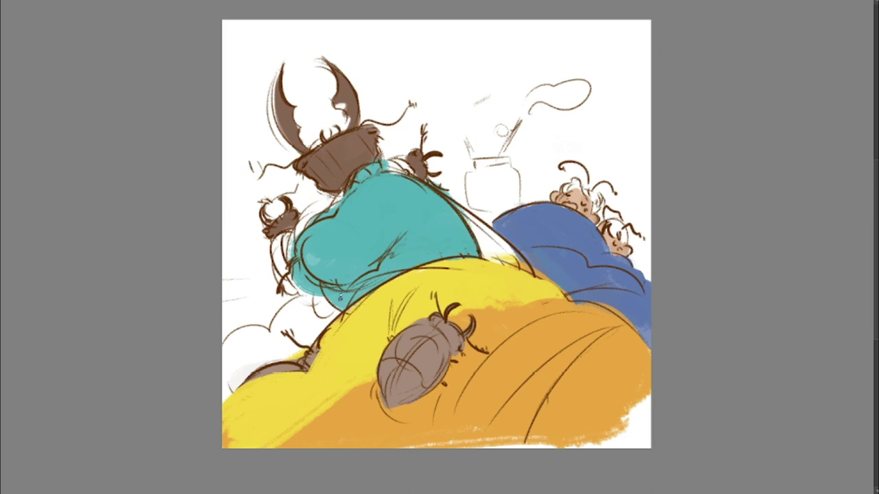
mouse_move(465, 254)
left_mouse_down()
mouse_move(439, 266)
mouse_move(489, 269)
left_mouse_up()
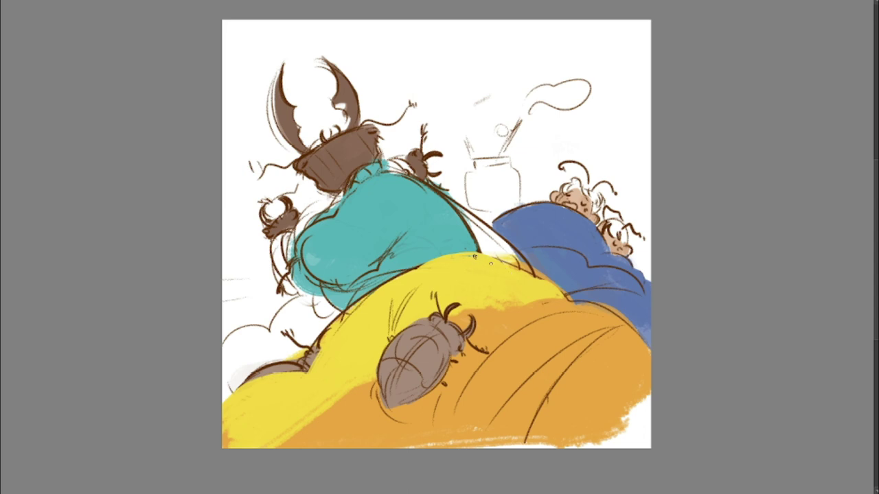
mouse_move(470, 213)
left_mouse_down()
mouse_move(469, 256)
mouse_move(560, 326)
mouse_move(510, 261)
left_mouse_up()
key("ctrl+z")
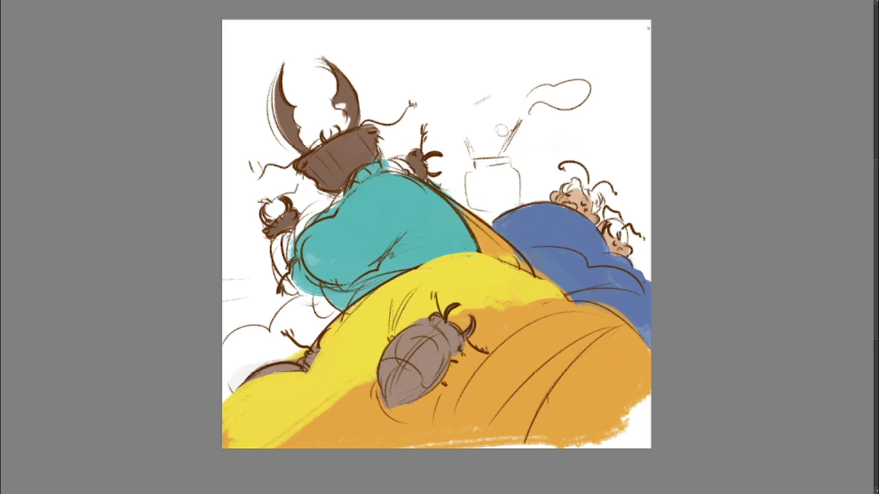
Paint the hair of the two sleeping figures, one ginger and the other dark brown.
mouse_move(571, 181)
left_mouse_down()
mouse_move(590, 194)
mouse_move(565, 184)
mouse_move(578, 182)
mouse_move(627, 241)
left_mouse_up()
left_click(589, 182, "ctrl")
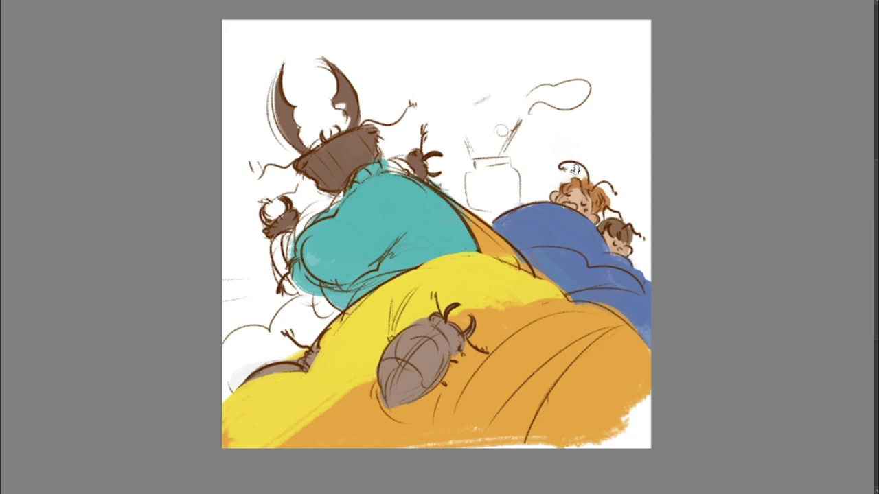
Paint the left small beetle's body brown and fill the area behind the characters and jar with orange.
mouse_move(292, 261)
left_mouse_down()
mouse_move(227, 325)
mouse_move(287, 281)
left_mouse_up()
left_click_drag(230, 218, 337, 200)
mouse_move(292, 272)
left_mouse_down()
mouse_move(264, 298)
mouse_move(305, 226)
mouse_move(443, 210)
left_mouse_up()
left_click_drag(395, 241, 475, 160)
Repaint the torso's collar, sleeve and outer edges in teal to cover the brown sketch outlines.
mouse_move(312, 184)
left_mouse_down()
mouse_move(237, 230)
mouse_move(208, 225)
mouse_move(355, 163)
left_mouse_up()
mouse_move(280, 247)
left_mouse_down()
mouse_move(284, 277)
mouse_move(295, 234)
mouse_move(317, 278)
left_mouse_up()
left_click(330, 242, "alt")
left_click_drag(348, 188, 329, 214)
left_click_drag(348, 184, 368, 162)
key("ctrl+z")
left_click_drag(363, 276, 330, 284)
left_click_drag(390, 244, 371, 263)
left_click_drag(304, 230, 292, 267)
left_click_drag(330, 313, 299, 300)
Add darker teal fold lines on the collar and sleeve, and trim the torso's lower edge with white.
mouse_move(353, 182)
left_mouse_down()
mouse_move(412, 200)
mouse_move(385, 182)
left_mouse_up()
mouse_move(318, 224)
left_mouse_down()
mouse_move(335, 254)
mouse_move(357, 242)
left_mouse_up()
left_click_drag(408, 223, 372, 273)
left_click_drag(377, 275, 404, 271)
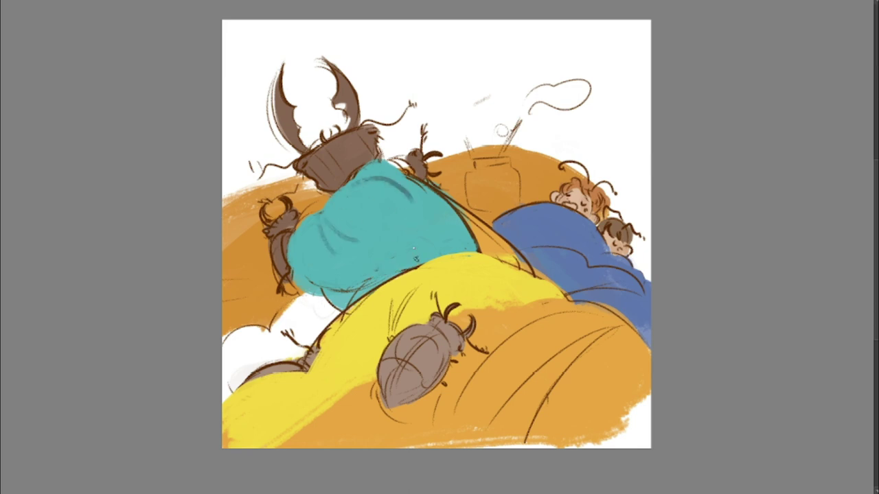
left_click_drag(352, 313, 384, 290)
left_click_drag(356, 180, 402, 233)
key("ctrl+z")
mouse_move(295, 232)
left_mouse_down()
mouse_move(314, 283)
mouse_move(304, 273)
mouse_move(399, 236)
mouse_move(420, 238)
left_mouse_up()
key("ctrl+z")
key("ctrl+z")
left_click_drag(360, 192, 320, 226)
key("ctrl+z")
key("ctrl+z")
key("ctrl+z")
Draw darker teal folds and stitch marks on the garment's collar, sleeve and waist, and clean up below the sleeve.
left_click_drag(424, 237, 410, 260)
left_click_drag(368, 163, 399, 176)
left_click_drag(310, 281, 403, 222)
mouse_move(316, 300)
left_mouse_down()
mouse_move(383, 271)
mouse_move(329, 316)
left_mouse_up()
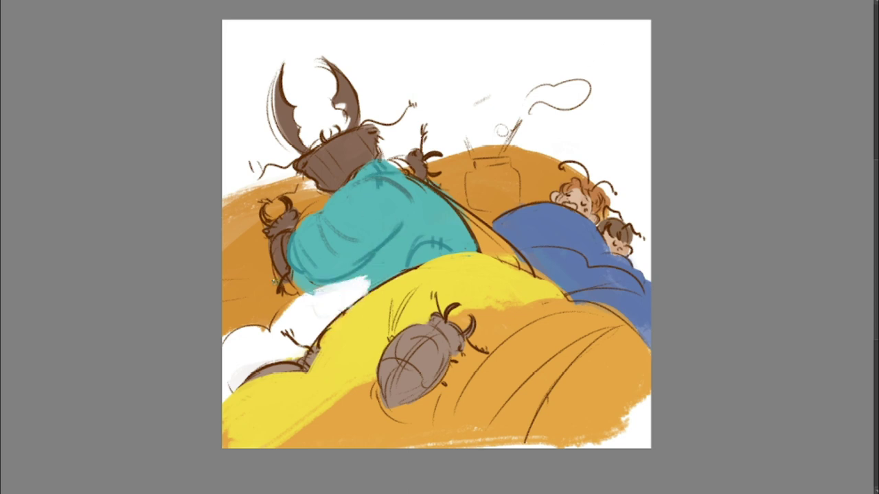
Sample brown, tidy the left small beetle's body and draw thin clawed limbs beside the teal sleeve.
left_click(285, 206, "ctrl")
mouse_move(278, 264)
left_mouse_down()
mouse_move(299, 221)
mouse_move(315, 284)
left_mouse_up()
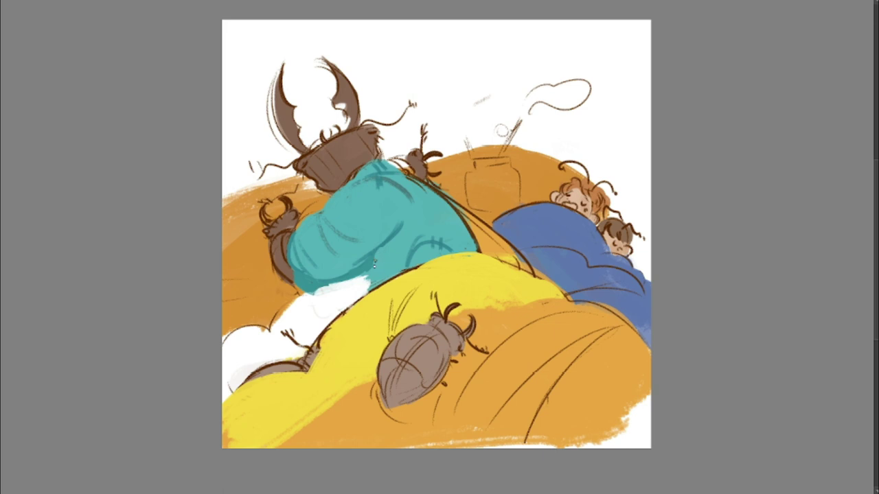
left_click_drag(287, 285, 256, 301)
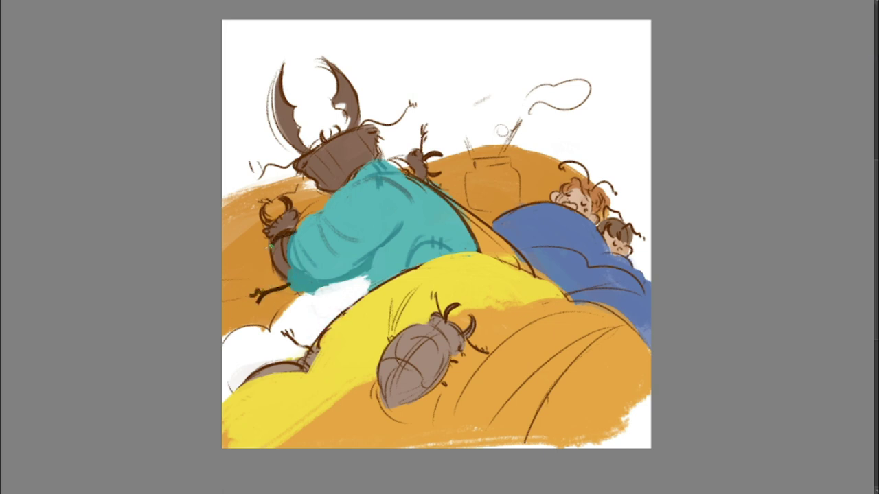
left_click_drag(241, 234, 254, 243)
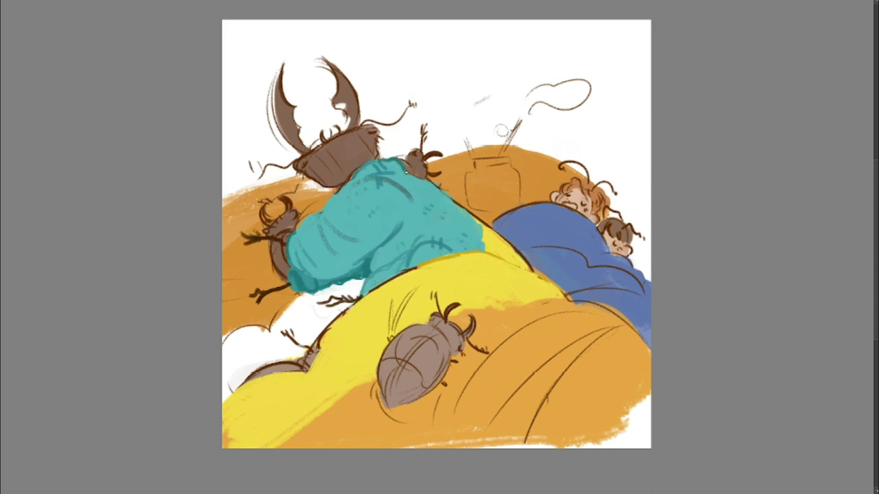
Clean up the garment's back edge beside the yellow strip and paint the jar white.
left_click_drag(417, 177, 481, 223)
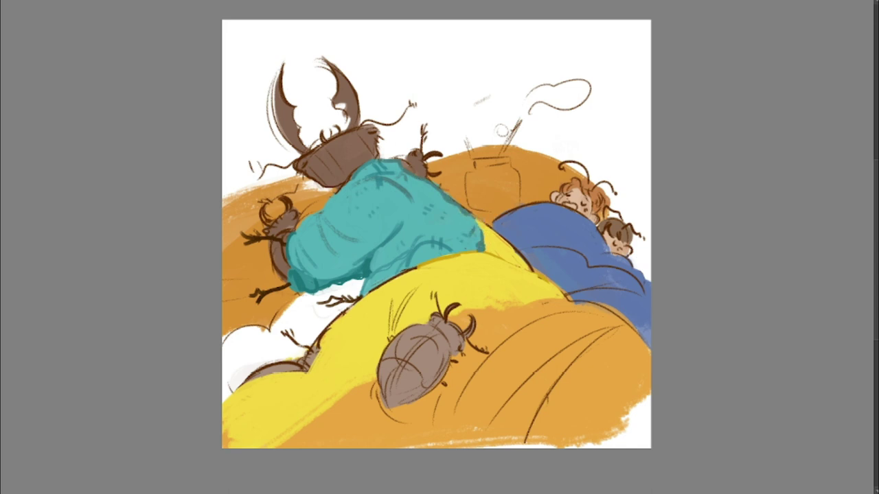
mouse_move(515, 147)
left_mouse_down()
mouse_move(592, 204)
mouse_move(487, 181)
mouse_move(498, 188)
mouse_move(497, 203)
mouse_move(508, 175)
left_mouse_up()
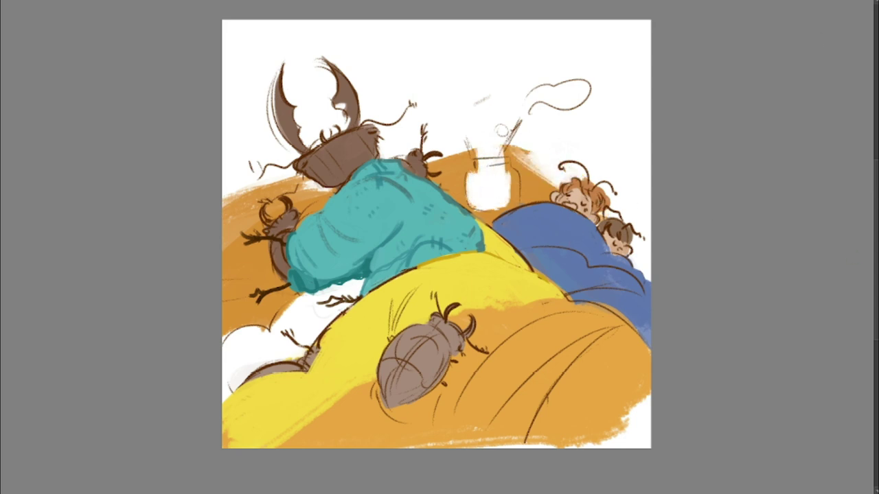
Repaint the blue bedding in a lighter blue and fill the white bedding below the sleeve with blue and yellow.
left_click_drag(623, 312, 651, 342)
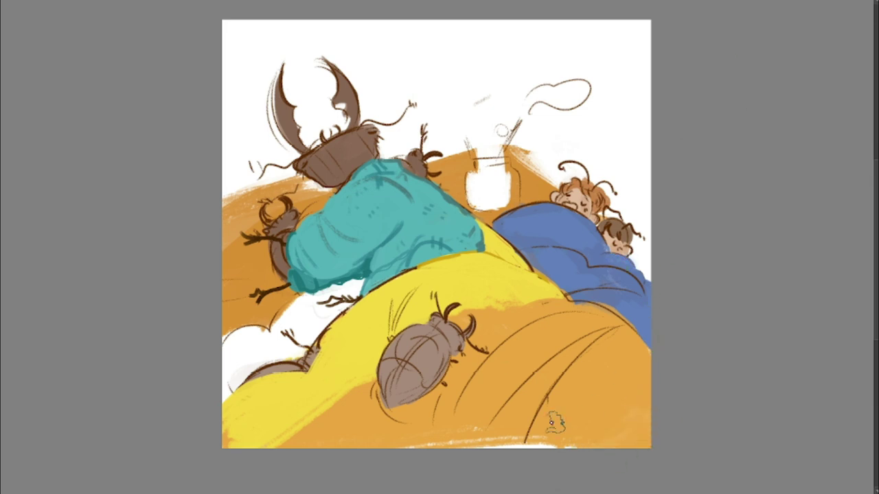
left_click_drag(260, 345, 243, 288)
mouse_move(309, 299)
left_mouse_down()
mouse_move(223, 395)
mouse_move(286, 315)
mouse_move(309, 350)
mouse_move(233, 405)
mouse_move(237, 429)
left_mouse_up()
left_click_drag(520, 307, 547, 302)
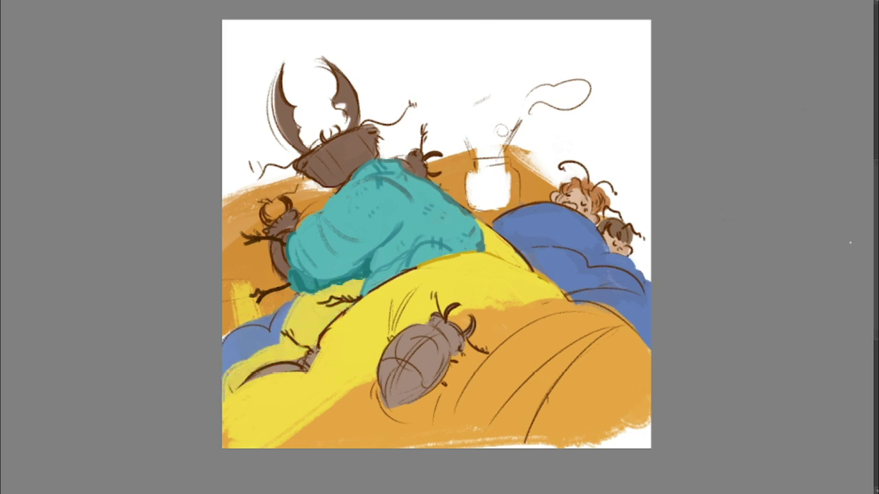
Paint out the orange background around the beetles and torso with white, leaving patches beside the jar and bedding.
left_click_drag(300, 176, 233, 223)
left_click_drag(325, 192, 300, 219)
left_click_drag(268, 283, 257, 238)
mouse_move(438, 184)
left_mouse_down()
mouse_move(437, 156)
mouse_move(451, 193)
left_mouse_up()
left_click_drag(524, 156, 551, 196)
mouse_move(240, 237)
left_mouse_down()
mouse_move(240, 258)
mouse_move(248, 218)
mouse_move(251, 258)
left_mouse_up()
key("ctrl+z")
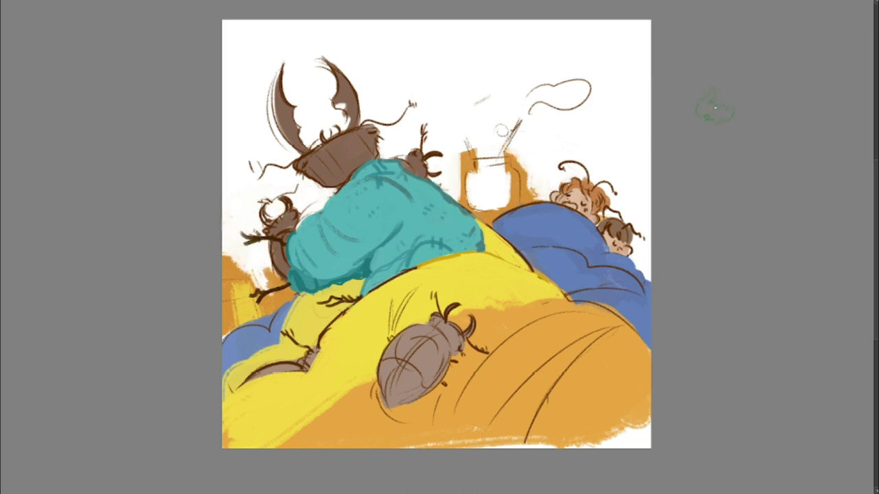
key("ctrl+z")
key("ctrl+shift+z")
Paint a yellow strip along the teal torso's back edge down to the yellow band.
left_click_drag(474, 226, 483, 255)
key("ctrl+z")
left_click_drag(432, 187, 484, 266)
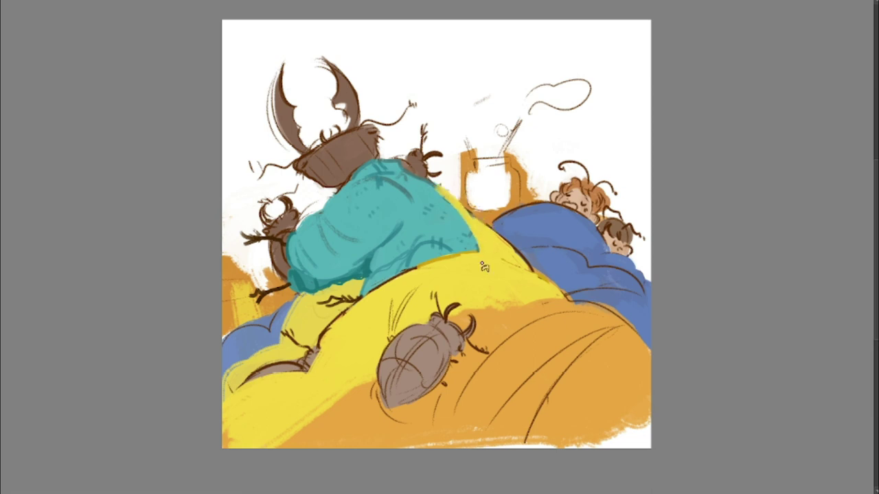
Pick a darker brown and define the mandibles and shell markings of the beetle lying on the blanket.
left_click(429, 181, "ctrl")
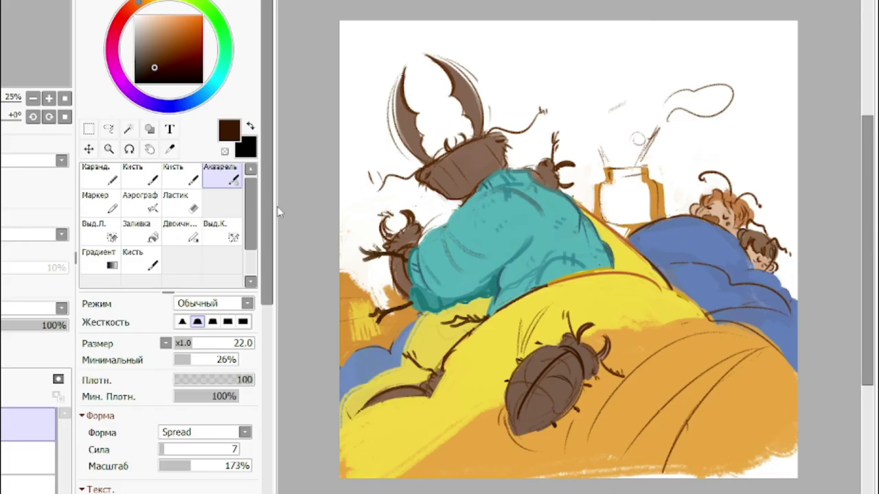
left_click(162, 70)
left_click_drag(607, 335, 601, 359)
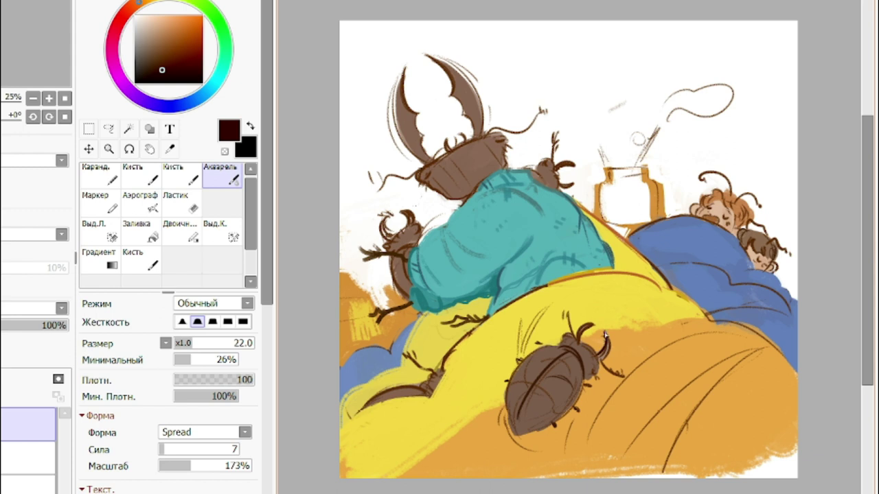
mouse_move(576, 332)
left_mouse_down()
mouse_move(597, 326)
mouse_move(582, 339)
mouse_move(600, 363)
left_mouse_up()
left_click(170, 129)
left_click(222, 176)
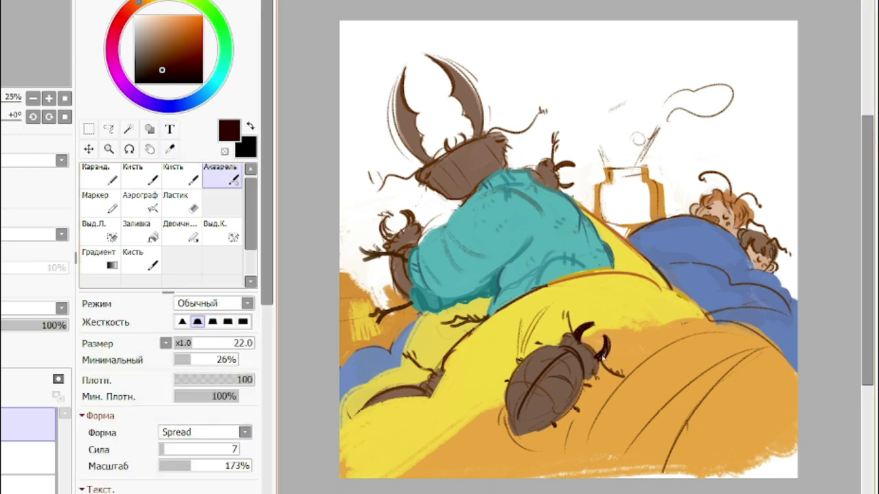
left_click_drag(508, 386, 549, 403)
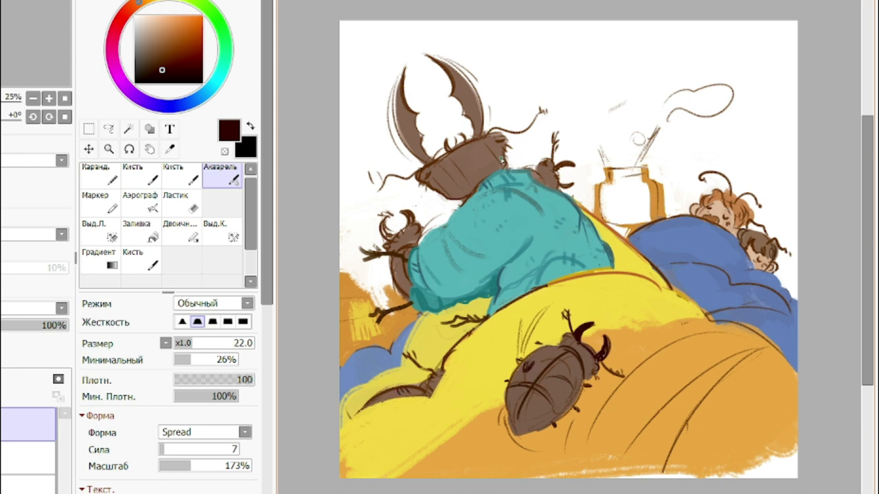
Draw two crossing sticks standing inside the white jar.
left_click_drag(601, 149, 638, 211)
left_click_drag(614, 172, 637, 211)
left_click_drag(635, 162, 609, 217)
key("ctrl+z")
left_click_drag(644, 156, 607, 215)
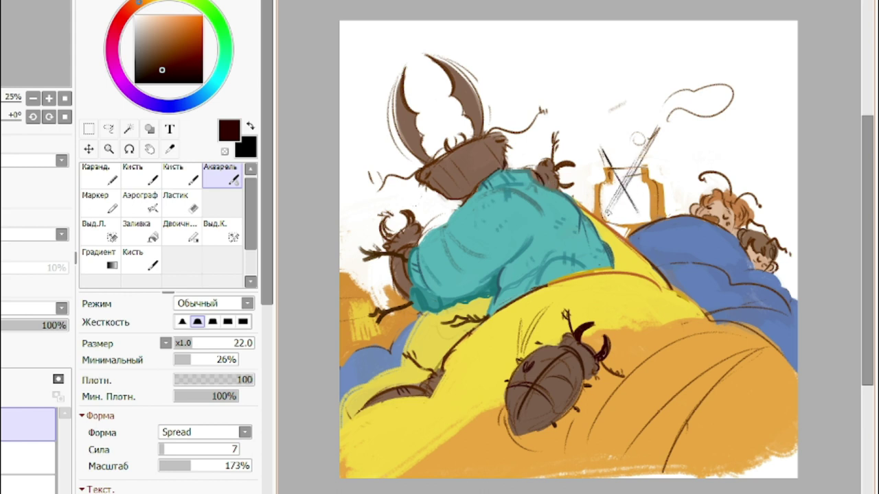
Erase the old smoke outline above the jar and redraw it as a puffy, curling cloud.
key("e")
mouse_move(721, 96)
left_mouse_down()
mouse_move(665, 122)
mouse_move(702, 101)
left_mouse_up()
left_click(221, 176)
key("ctrl+z")
mouse_move(652, 126)
left_mouse_down()
mouse_move(721, 92)
mouse_move(725, 98)
left_mouse_up()
left_click_drag(657, 129, 737, 108)
left_click_drag(638, 114, 642, 119)
left_click_drag(663, 147, 668, 150)
key("ctrl+z")
key("ctrl+z")
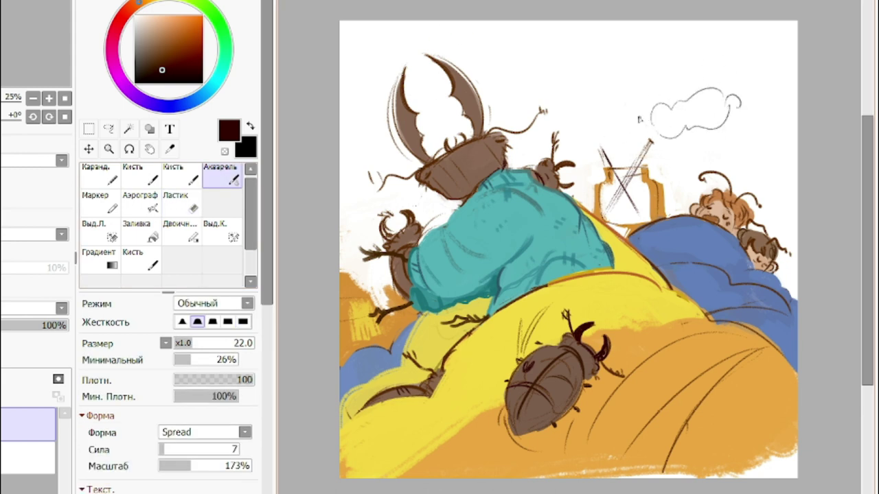
key("e")
Sample the yellow and draw a scalloped lace trim along the band's border with the orange blanket.
left_click(355, 447, "alt")
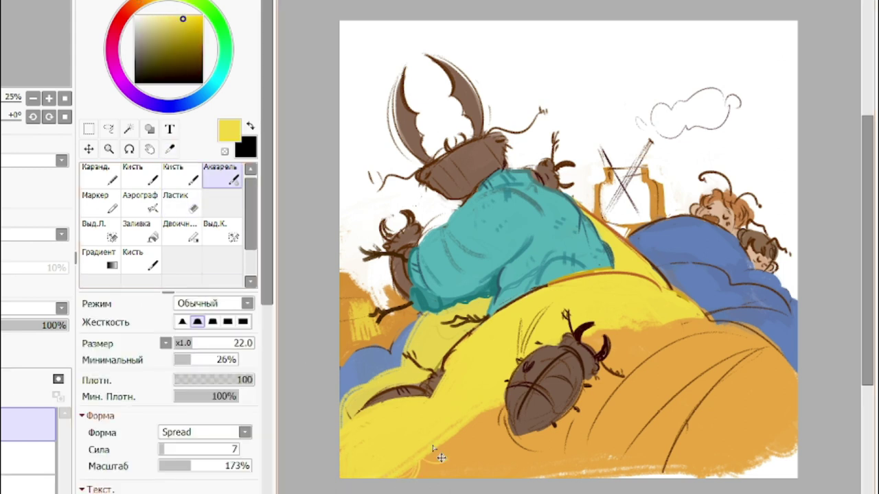
mouse_move(651, 317)
left_mouse_down()
mouse_move(656, 328)
mouse_move(668, 294)
mouse_move(708, 319)
left_mouse_up()
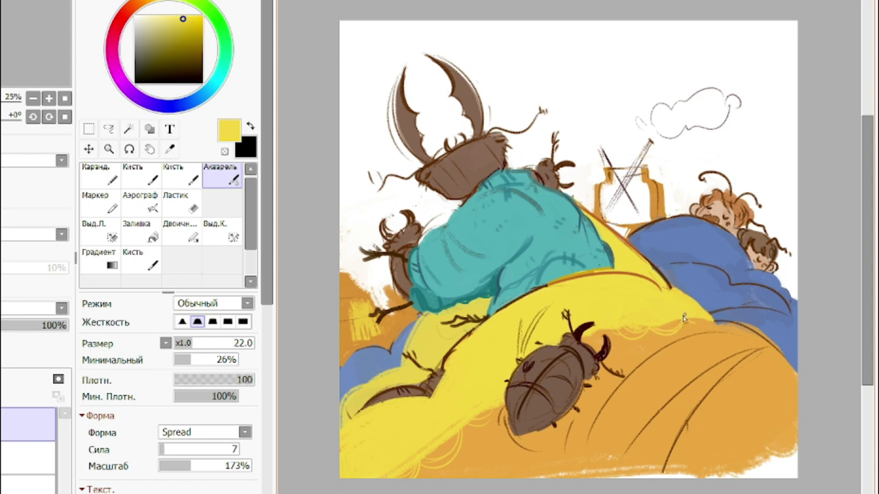
Choose an ochre tone and draw small curved pattern marks on the yellow strip beside the torso.
left_click(184, 25)
left_click(148, 2)
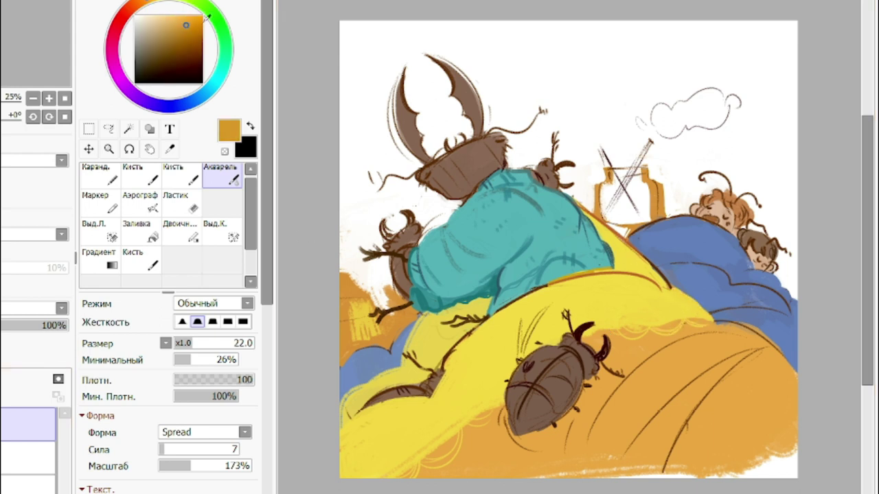
key("alt")
left_click(355, 282, "alt")
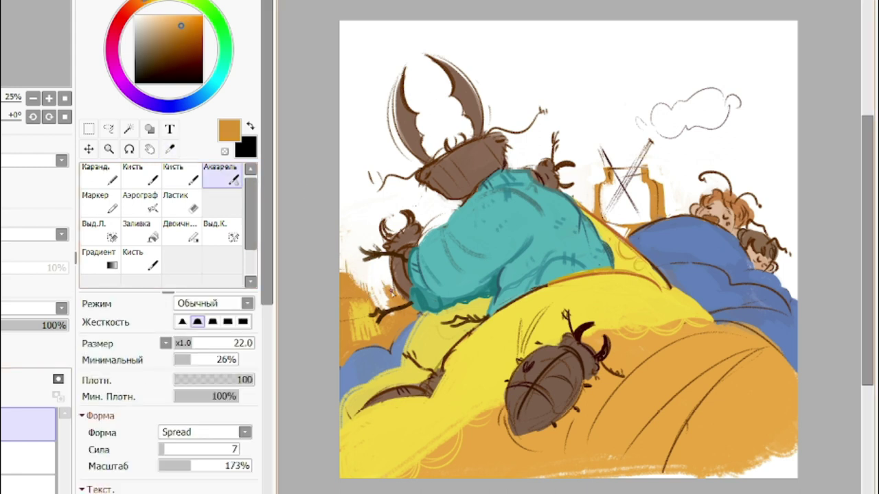
Sample the bedding's blue, set the brush size to 34 and paint a crescent moon and star pattern on it.
left_click(658, 248, "alt")
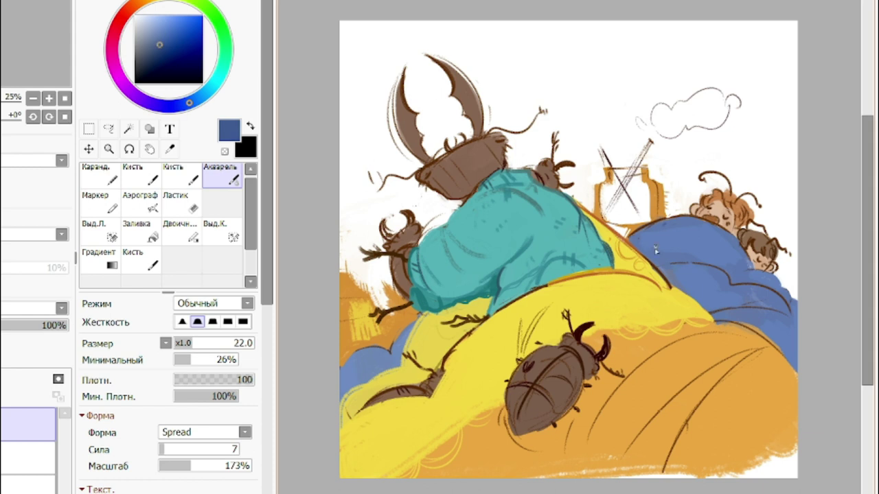
left_click(201, 344)
left_click_drag(659, 237, 673, 235)
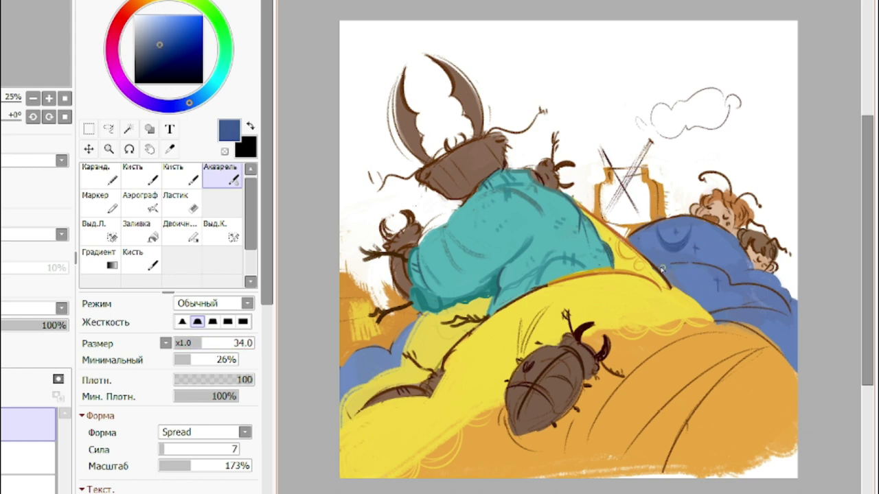
Add a star mark to the lower blue fold and darken its edge along the orange blanket.
left_click_drag(769, 315, 769, 327)
left_click_drag(714, 324, 798, 379)
key("ctrl+z")
left_click_drag(735, 321, 799, 377)
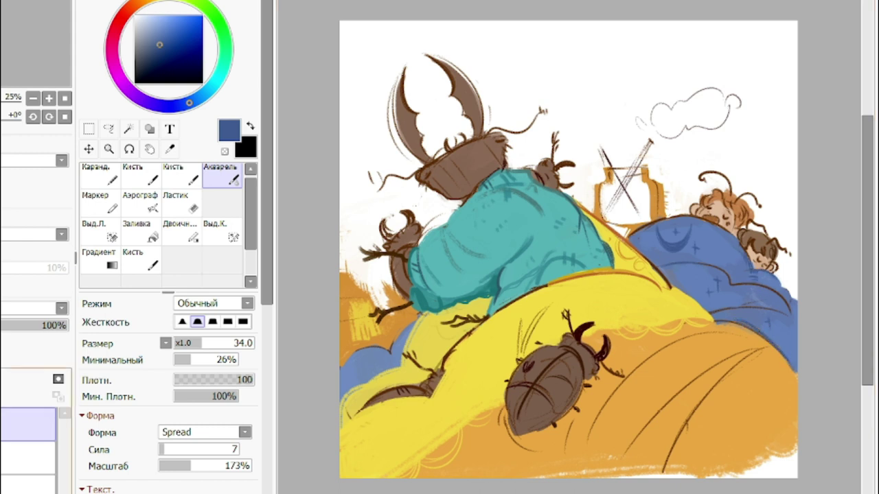
Sample brown tones from the figures and refine the dark-haired sleeper's fringe and the small upright beetle's head.
left_click(762, 261, "alt")
left_click(387, 234, "alt")
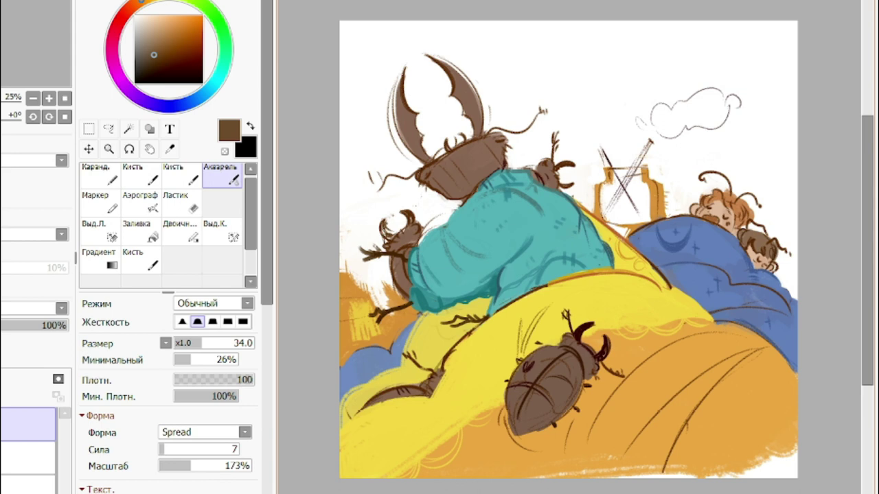
left_click(389, 233, "alt")
left_click(183, 202)
left_click(222, 176)
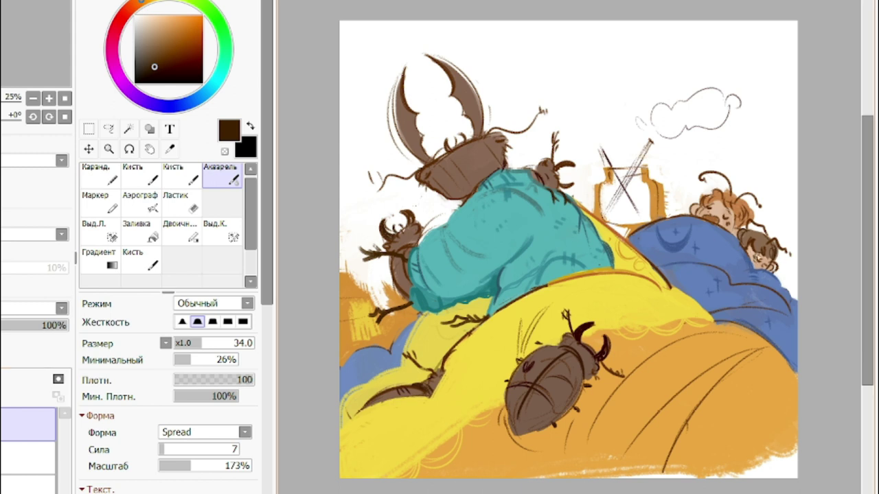
Draw thin curling wisps and tiny bubbles around the smoke cloud, and darken the line work of the jar and its sticks.
left_click_drag(728, 81, 732, 46)
key("ctrl+z")
left_click_drag(657, 138, 717, 80)
key("h")
key("h")
key("ctrl+z")
left_click(190, 204)
left_click(230, 184)
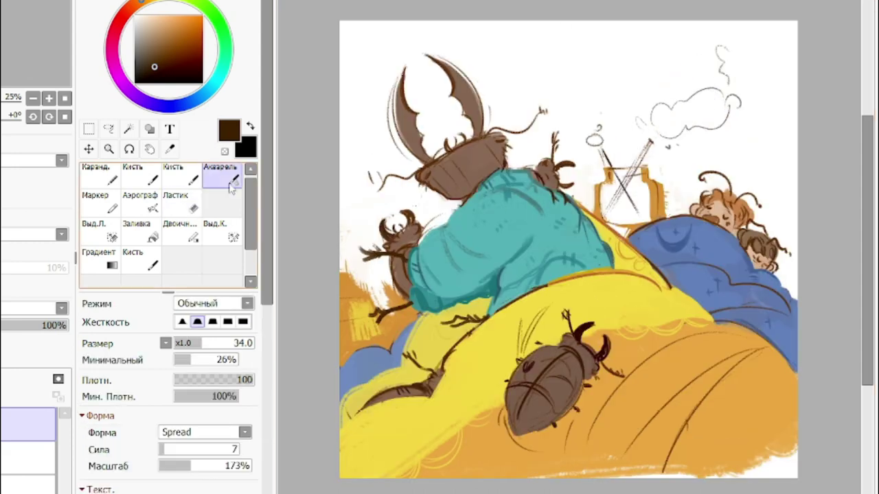
left_click_drag(730, 79, 721, 28)
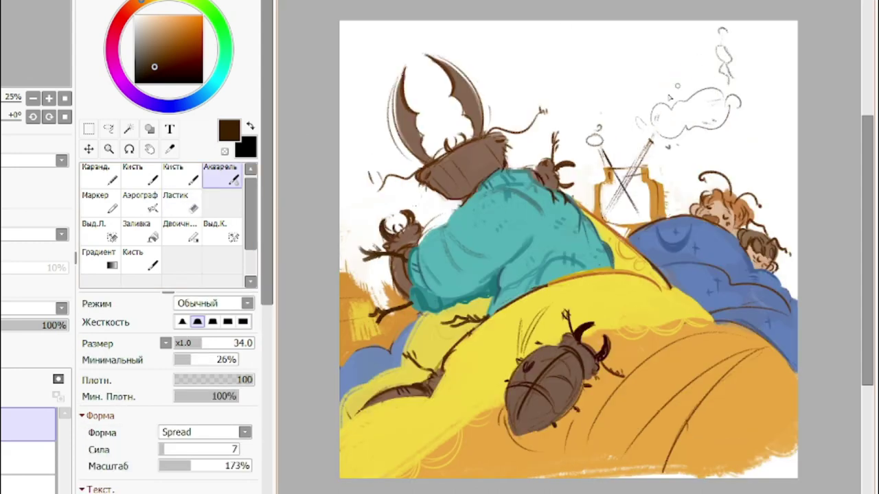
left_click_drag(643, 191, 645, 215)
left_click_drag(604, 151, 638, 214)
Fill the background layer behind the artwork with a pale cream colour, using the Fill tool's similar-colours mode.
left_click(28, 458)
left_click(119, 21)
left_click(171, 29)
left_click(141, 233)
left_click(365, 145)
left_click(172, 16)
left_click(365, 145)
left_click(135, 21)
key("ctrl+z")
left_click(146, 1)
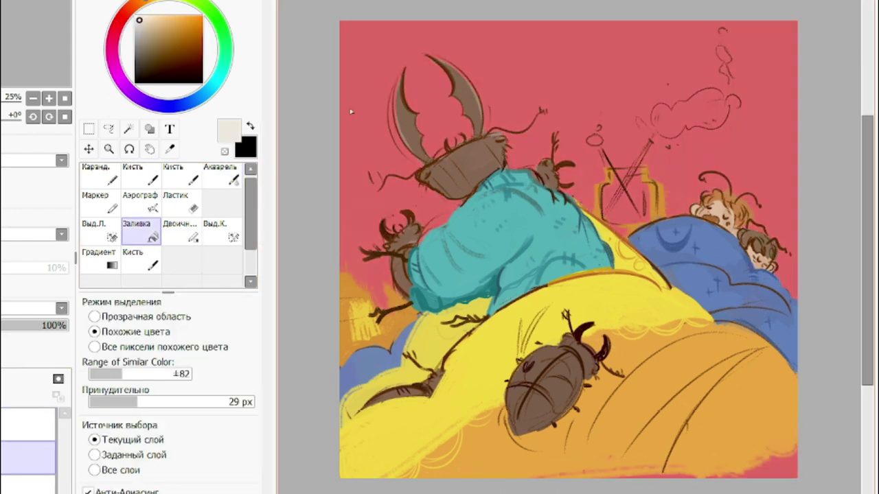
left_click(350, 111)
left_click(136, 15)
left_click(155, 1)
left_click(139, 18)
left_click(347, 109)
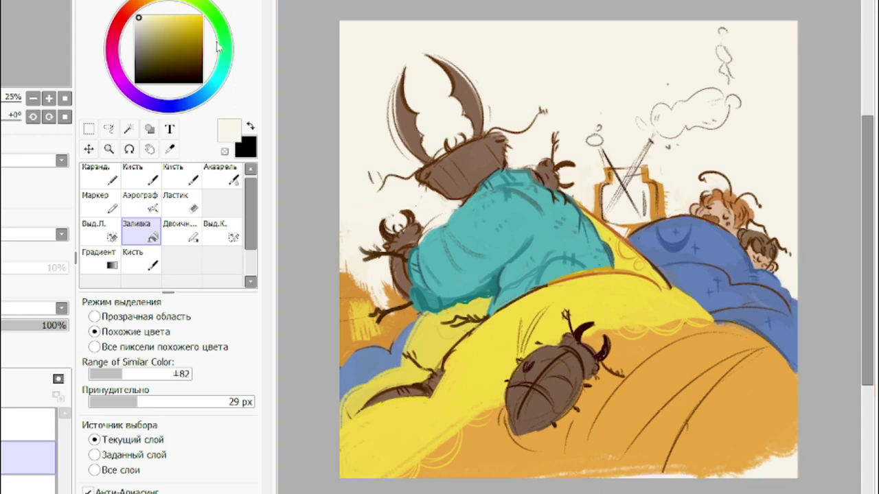
Sample the bedding's blue and paint two curved drapes across the canvas's upper corners with the brush at size 219.
left_click(658, 242, "alt")
left_click(182, 177)
left_click(29, 424)
left_click(29, 458)
mouse_move(342, 122)
left_mouse_down()
mouse_move(383, 16)
mouse_move(340, 43)
left_mouse_up()
mouse_move(517, 17)
left_mouse_down()
mouse_move(831, 18)
mouse_move(548, 30)
mouse_move(794, 26)
mouse_move(591, 10)
left_mouse_up()
key("ctrl+z")
key("ctrl+z")
left_click(195, 343)
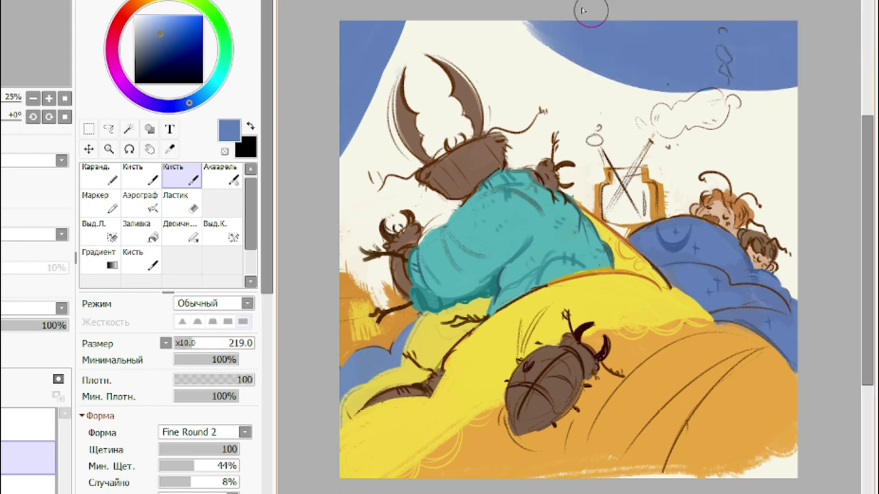
Sample the blanket's yellow, paint a pillow behind the beetles' heads, and pick the blanket's orange for hatching.
left_click(170, 149)
left_click(478, 443)
left_click(182, 176)
mouse_move(346, 202)
left_mouse_down()
mouse_move(418, 206)
mouse_move(371, 237)
mouse_move(407, 180)
mouse_move(328, 199)
mouse_move(439, 188)
mouse_move(440, 205)
left_mouse_up()
left_click(440, 322, "alt")
left_click_drag(529, 165, 528, 186)
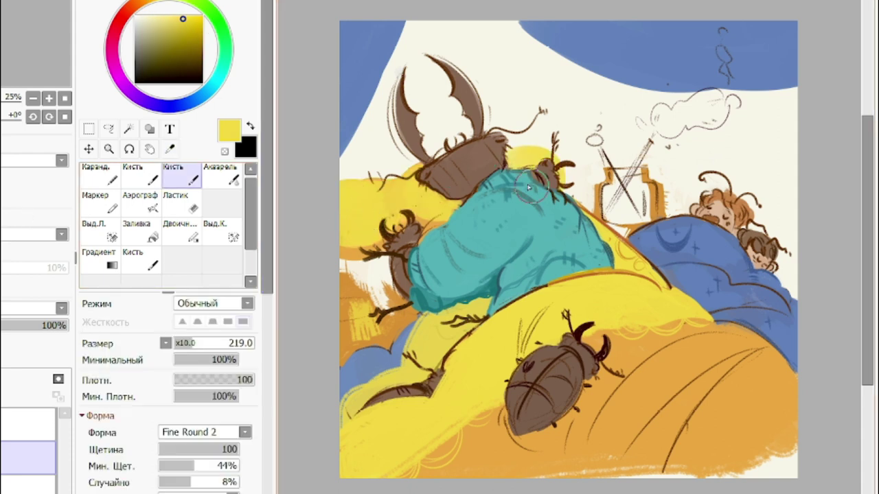
left_click(618, 351, "alt")
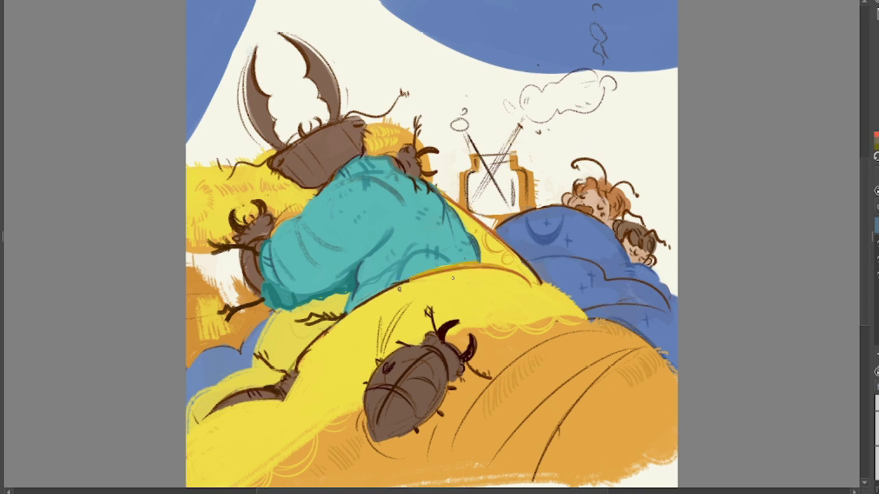
Sample colours from the blanket and redraw the upper fold edge of the yellow blanket with an orange-brown contour.
left_click(364, 300, "alt")
left_click_drag(306, 351, 485, 269)
key("ctrl+z")
left_click(425, 276, "alt")
left_click_drag(294, 362, 430, 287)
key("ctrl+z")
mouse_move(299, 357)
left_mouse_down()
mouse_move(416, 280)
mouse_move(382, 290)
mouse_move(431, 276)
left_mouse_up()
left_click(336, 330, "alt")
left_click(412, 279, "alt")
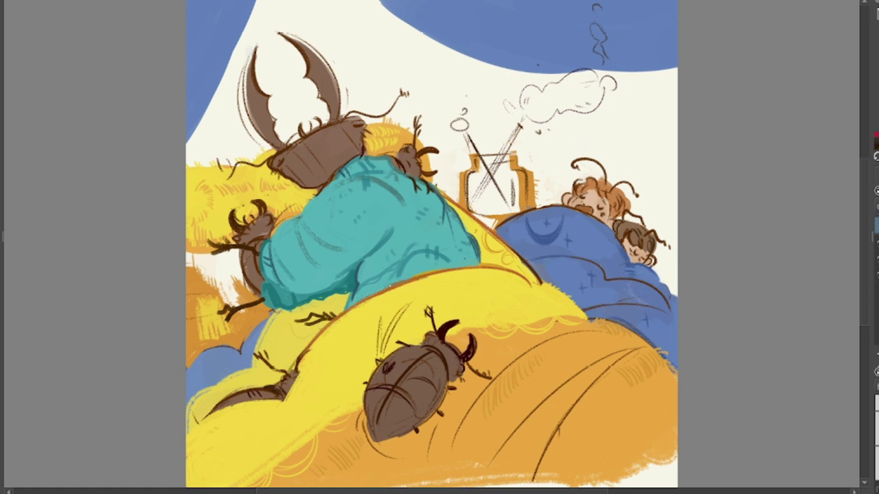
Add orange hatching to the yellow blanket and texture strokes to the orange area at the canvas's left edge.
left_click(344, 350, "alt")
left_click_drag(513, 303, 574, 315)
left_click_drag(197, 303, 198, 343)
left_click_drag(188, 307, 191, 337)
Extend the blue drape down the canvas's right edge and layer teal borders and strokes over all the drapes.
mouse_move(431, 48)
left_mouse_down()
mouse_move(610, 113)
mouse_move(692, 130)
mouse_move(692, 201)
left_mouse_up()
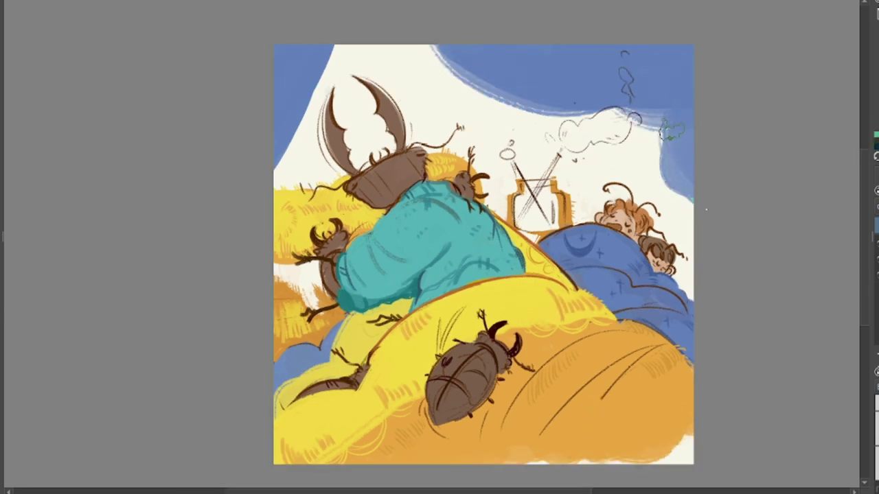
left_click_drag(663, 131, 692, 210)
mouse_move(645, 116)
left_mouse_down()
mouse_move(693, 148)
mouse_move(693, 234)
left_mouse_up()
left_click_drag(660, 154, 694, 223)
left_click_drag(347, 46, 274, 173)
left_click_drag(336, 45, 283, 110)
left_click_drag(365, 47, 300, 129)
mouse_move(427, 61)
left_mouse_down()
mouse_move(617, 71)
mouse_move(642, 48)
mouse_move(625, 65)
left_mouse_up()
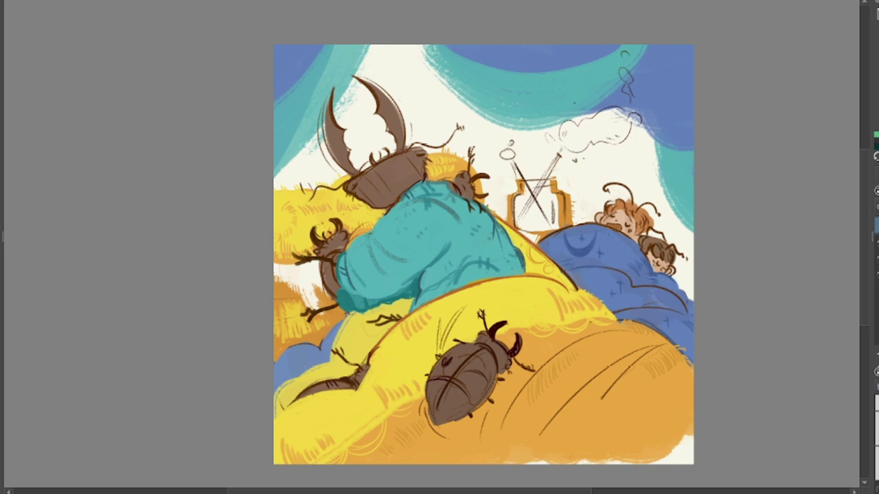
mouse_move(632, 85)
left_mouse_down()
mouse_move(599, 81)
mouse_move(682, 146)
left_mouse_up()
mouse_move(639, 125)
left_mouse_down()
mouse_move(691, 146)
mouse_move(692, 136)
left_mouse_up()
mouse_move(691, 69)
left_mouse_down()
mouse_move(664, 77)
mouse_move(662, 61)
left_mouse_up()
left_click_drag(505, 48, 612, 48)
Sample the blankets' yellow and orange and paint scribbled circles and swirls over the blue and teal drapes.
left_click(556, 293, "alt")
left_click_drag(548, 77, 491, 49)
left_click_drag(681, 52, 684, 131)
left_click_drag(667, 69, 691, 109)
left_click(669, 376, "alt")
mouse_move(690, 125)
left_mouse_down()
mouse_move(673, 161)
mouse_move(691, 177)
left_mouse_up()
left_click_drag(657, 63, 681, 77)
left_click(572, 82)
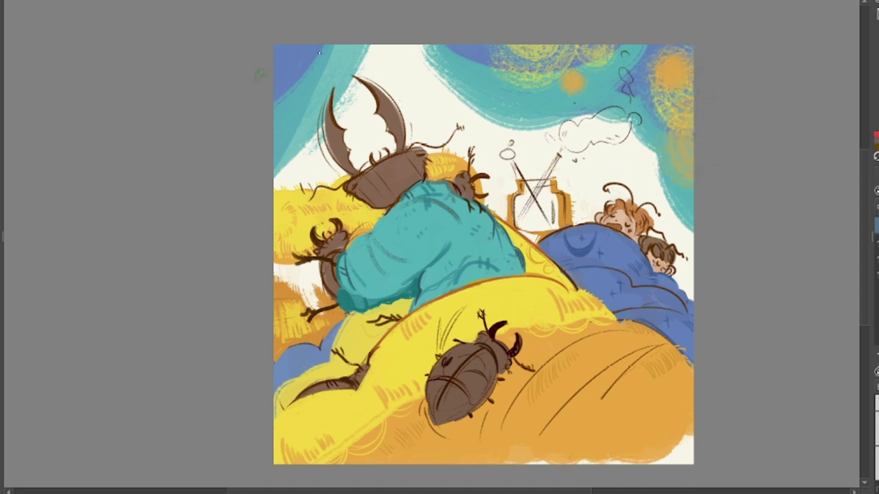
left_click_drag(319, 49, 275, 84)
left_click_drag(274, 127, 312, 115)
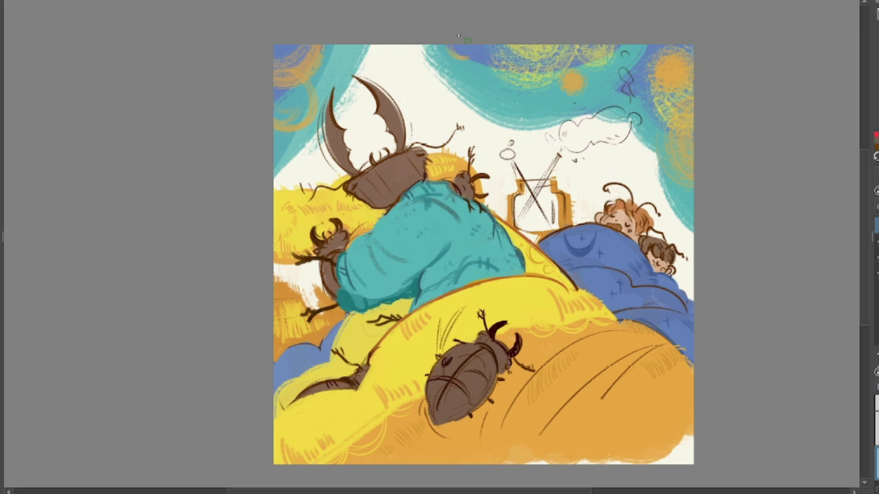
left_click_drag(414, 39, 450, 72)
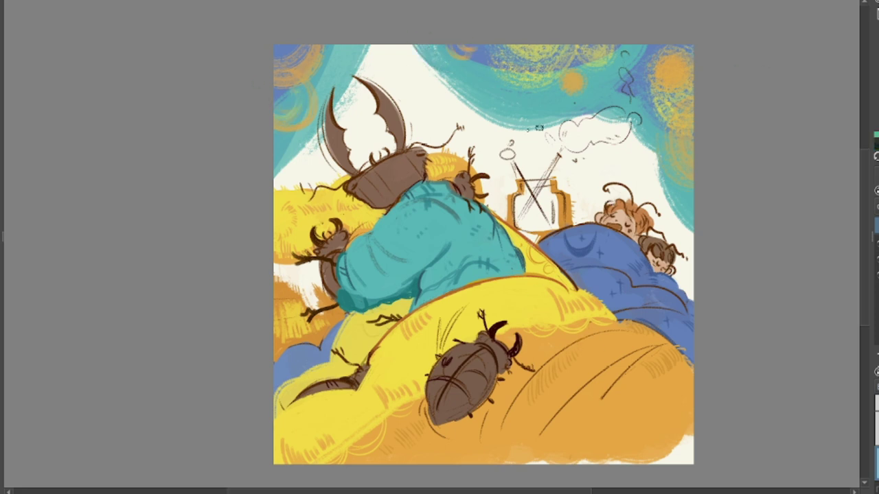
Extend the orange blanket's bottom edge and reshape the lower-left yellow fold with an orange contour.
mouse_move(511, 462)
left_mouse_down()
mouse_move(649, 451)
mouse_move(614, 416)
mouse_move(687, 420)
mouse_move(523, 460)
mouse_move(635, 441)
mouse_move(570, 456)
mouse_move(426, 462)
left_mouse_up()
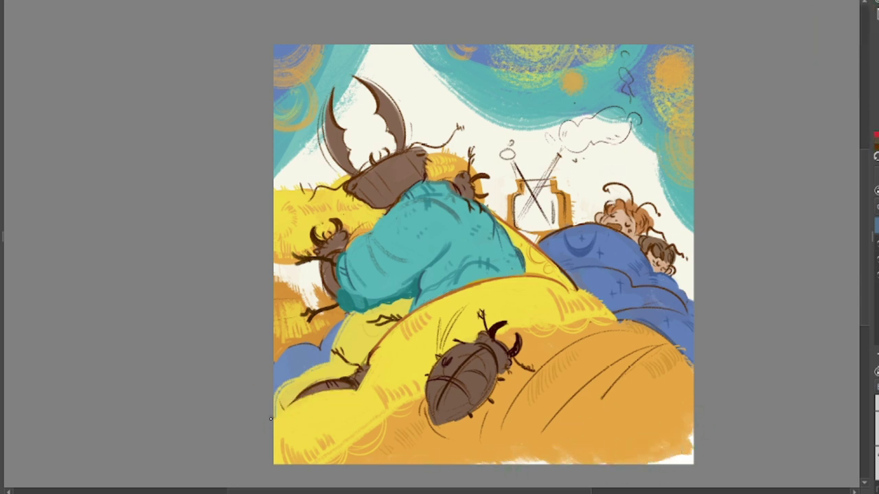
left_click_drag(266, 432, 371, 394)
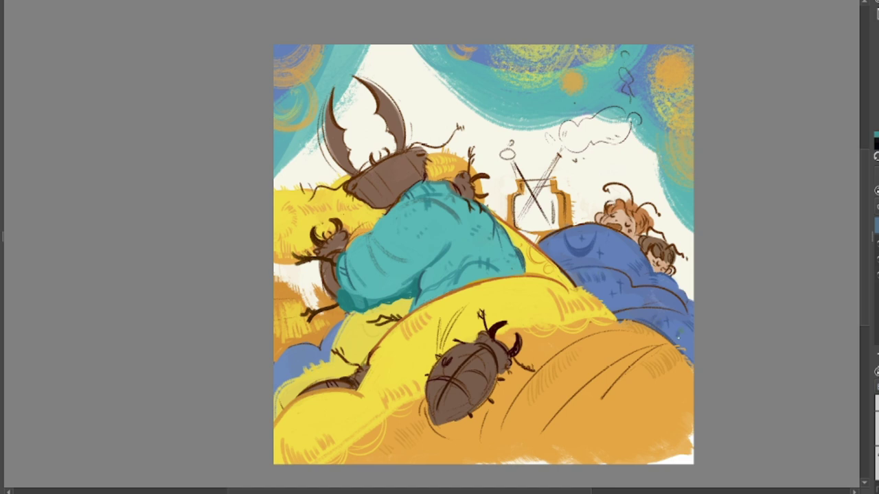
Strengthen the yellow circles on the drapes and sweep blue strokes along the teal drape at the top.
mouse_move(572, 51)
left_mouse_down()
mouse_move(506, 46)
mouse_move(550, 33)
mouse_move(518, 48)
mouse_move(511, 40)
mouse_move(563, 55)
left_mouse_up()
left_click(570, 301, "alt")
mouse_move(676, 57)
left_mouse_down()
mouse_move(688, 79)
mouse_move(679, 69)
mouse_move(647, 74)
mouse_move(683, 92)
mouse_move(662, 80)
left_mouse_up()
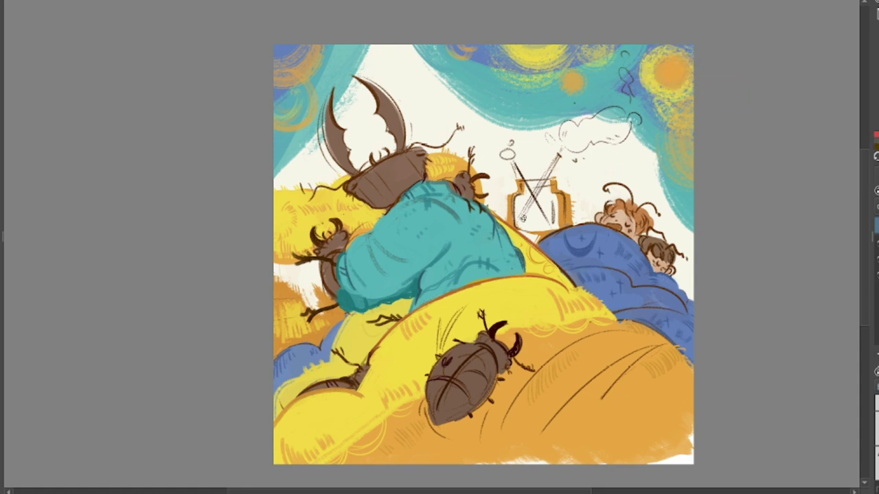
mouse_move(419, 51)
left_mouse_down()
mouse_move(511, 113)
mouse_move(623, 116)
left_mouse_up()
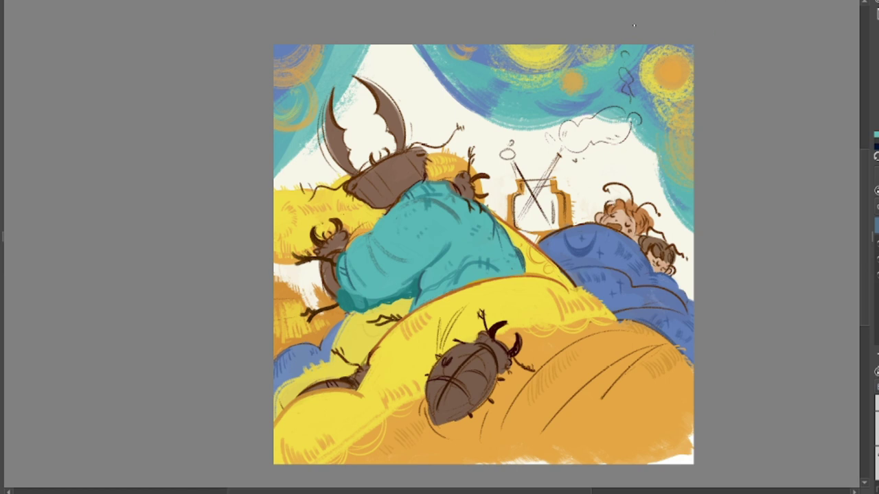
Scatter small blue, orange and green dots above the sleeping figures and around the large beetle's mandibles.
left_click(686, 67, "ctrl")
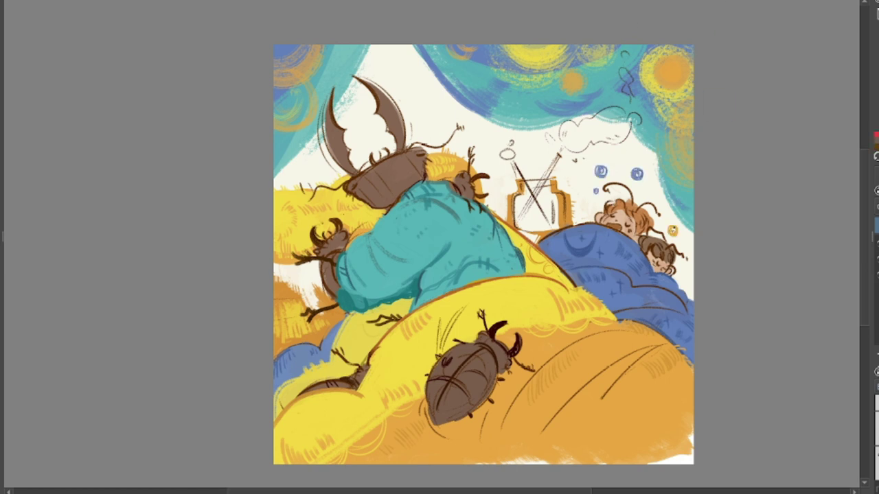
left_click(661, 252, "ctrl")
left_click(671, 207, "ctrl")
left_click(650, 191, "ctrl")
left_click(426, 112)
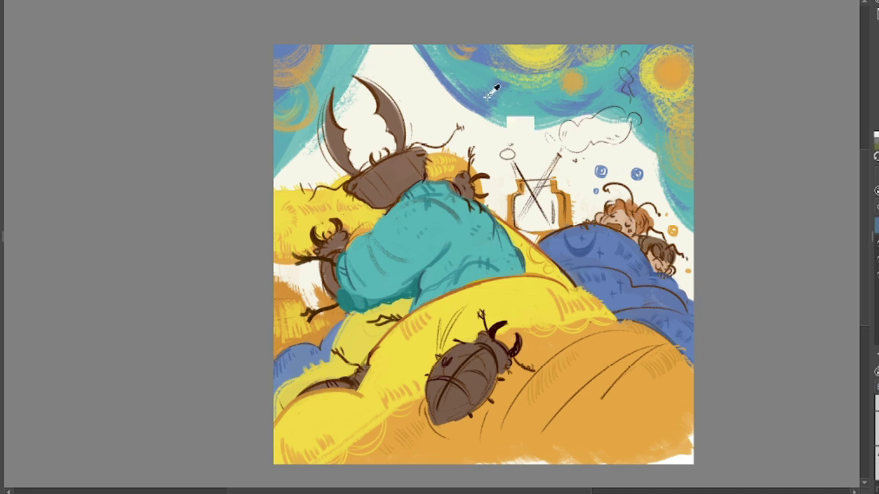
left_click(451, 164, "ctrl")
left_click(436, 118)
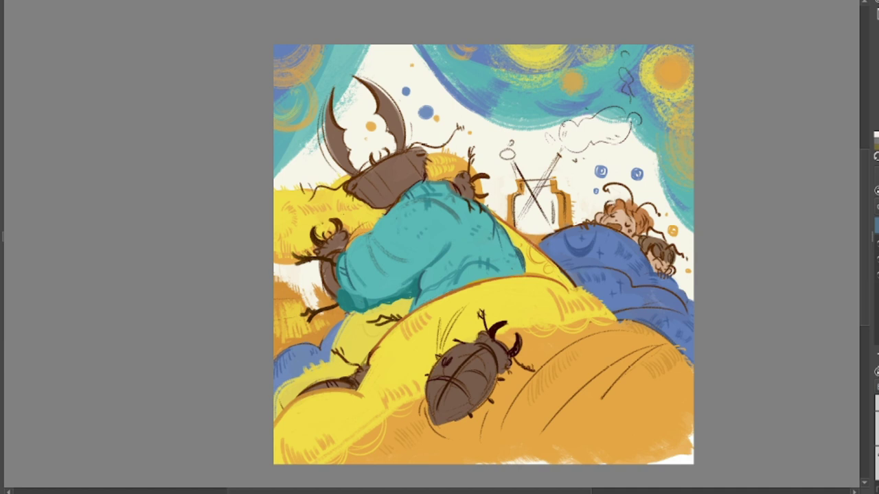
left_click(325, 220, "ctrl")
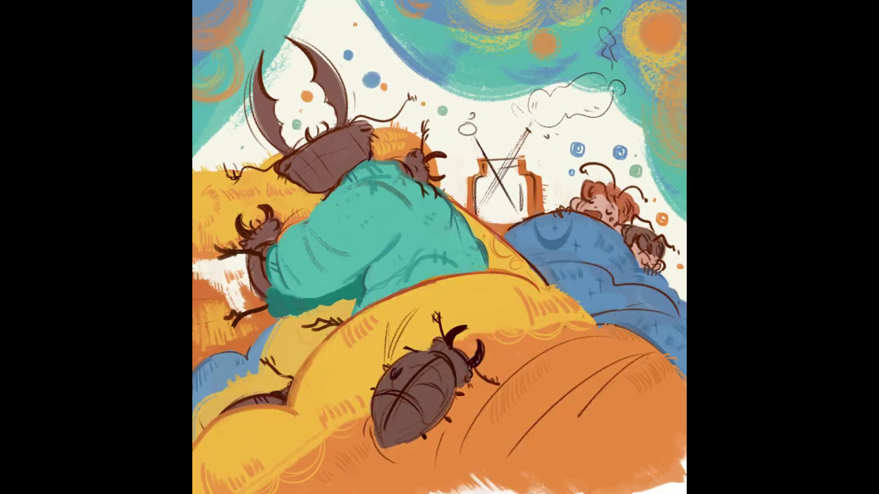
Sketch tousled hair with a fringe on the new character's head and erase the skull line showing through it.
mouse_move(431, 81)
left_mouse_down()
mouse_move(452, 106)
mouse_move(441, 80)
mouse_move(477, 76)
left_mouse_up()
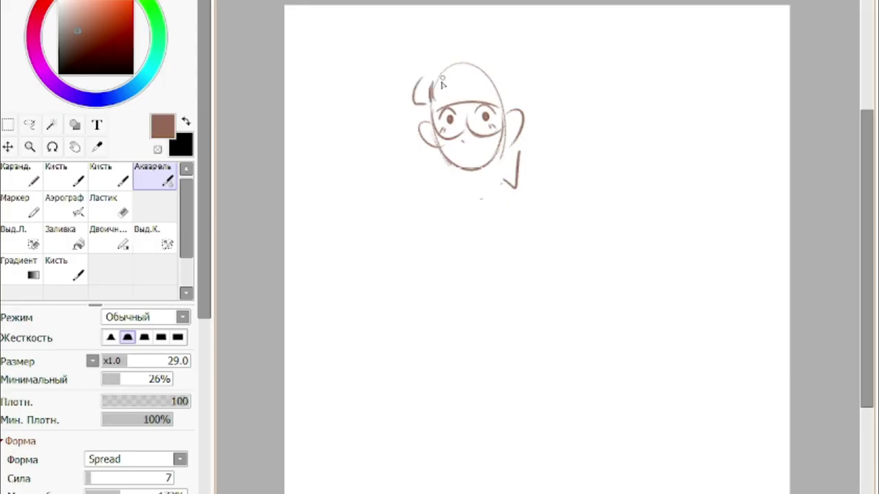
left_click_drag(485, 88, 512, 70)
left_click_drag(427, 109, 433, 102)
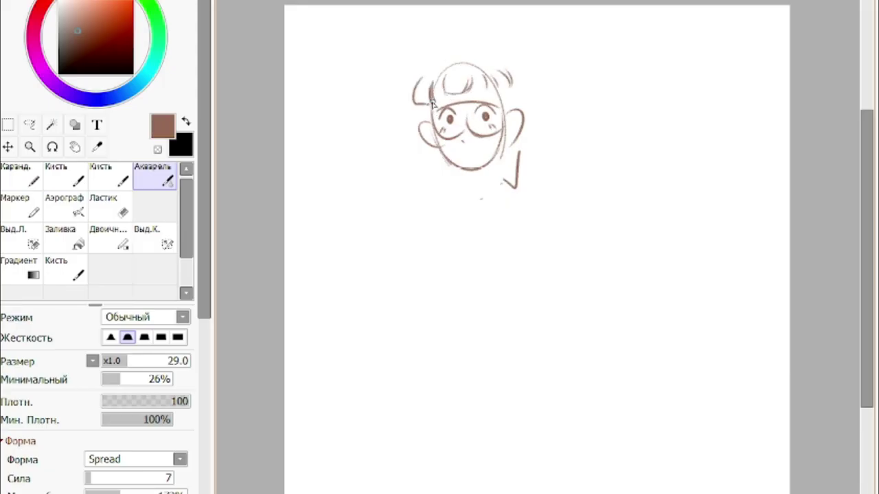
key("e")
left_click_drag(448, 66, 483, 67)
key("c")
left_click_drag(511, 74, 499, 95)
left_click_drag(470, 58, 489, 47)
mouse_move(444, 59)
left_mouse_down()
mouse_move(417, 64)
mouse_move(432, 100)
left_mouse_up()
left_click(110, 206)
left_click(155, 177)
left_click_drag(425, 84, 425, 99)
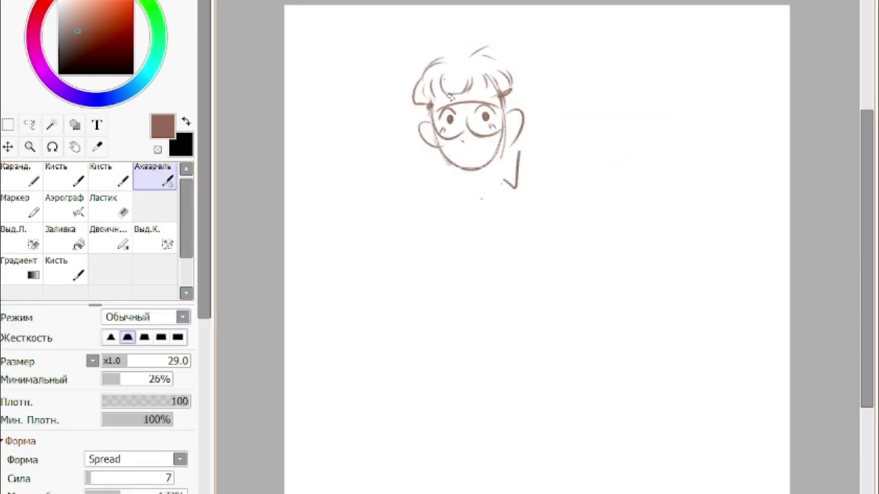
Draw flicked hair ends beside the neck, add the collar, and thicken the ear's outline.
mouse_move(422, 157)
left_mouse_down()
mouse_move(399, 176)
mouse_move(420, 199)
left_mouse_up()
left_click_drag(515, 148, 553, 152)
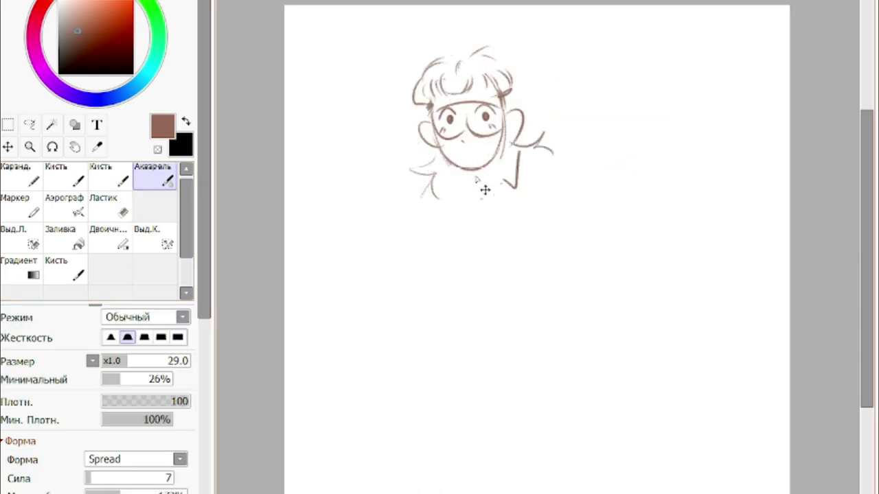
left_click_drag(470, 172, 491, 184)
mouse_move(504, 145)
left_mouse_down()
mouse_move(500, 168)
mouse_move(508, 109)
left_mouse_up()
Try a small open mouth on the face and check it in the mirrored view.
left_click_drag(453, 163, 463, 170)
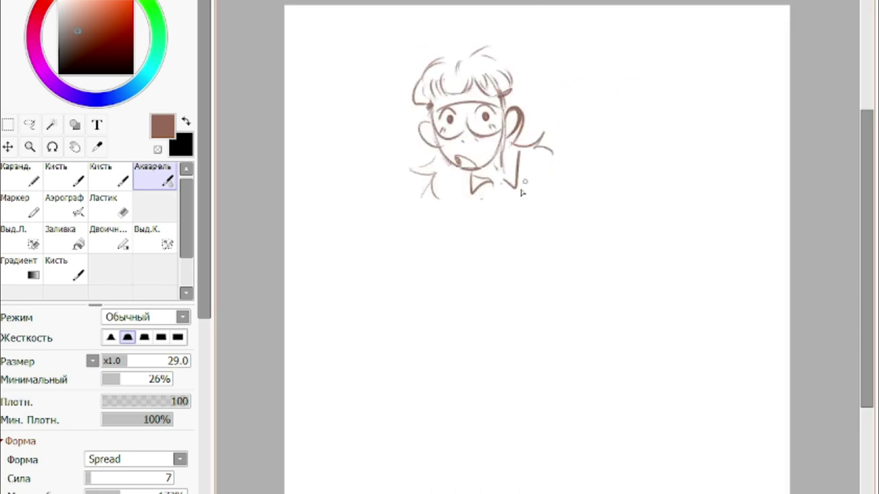
key("h")
key("h")
key("ctrl+z")
key("ctrl+z")
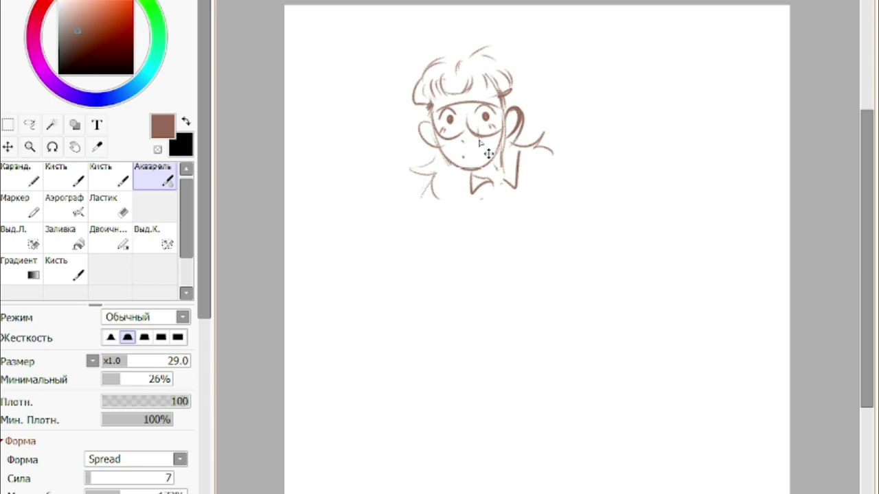
Sketch the puffy sleeve with its folds on the right side and try the opposite arm's contour.
left_click_drag(554, 153, 607, 272)
left_click_drag(607, 272, 559, 258)
mouse_move(555, 173)
left_mouse_down()
mouse_move(543, 217)
mouse_move(580, 206)
left_mouse_up()
left_click_drag(556, 223, 582, 227)
left_click_drag(413, 184, 419, 249)
key("ctrl+z")
Try a long flowing contour with a pointed end for the figure's lower left side.
mouse_move(353, 250)
left_mouse_down()
mouse_move(401, 284)
mouse_move(346, 334)
left_mouse_up()
key("ctrl+z")
left_click_drag(379, 260, 362, 328)
left_click_drag(363, 328, 336, 424)
left_click_drag(337, 390, 383, 377)
left_click_drag(338, 412, 383, 460)
key("ctrl+z")
Sketch rounded shapes in front of the figure's waist and a curved double band across its chest.
left_click_drag(400, 335, 497, 303)
left_click_drag(503, 272, 533, 301)
left_click_drag(497, 193, 462, 257)
key("ctrl+z")
left_click_drag(443, 184, 521, 243)
left_click_drag(440, 199, 518, 260)
Try a hand shape below the right sleeve and a contour down the torso's left side.
left_click_drag(581, 276, 609, 338)
key("ctrl+z")
left_click_drag(572, 235, 625, 285)
left_click_drag(411, 193, 443, 295)
left_click_drag(432, 294, 467, 314)
Draw two curled antennae on top of the head and darken the outline of the left ear.
key("e")
key("e")
left_click_drag(454, 61, 397, 53)
mouse_move(475, 59)
left_mouse_down()
mouse_move(480, 34)
mouse_move(516, 31)
left_mouse_up()
left_click_drag(420, 118, 431, 140)
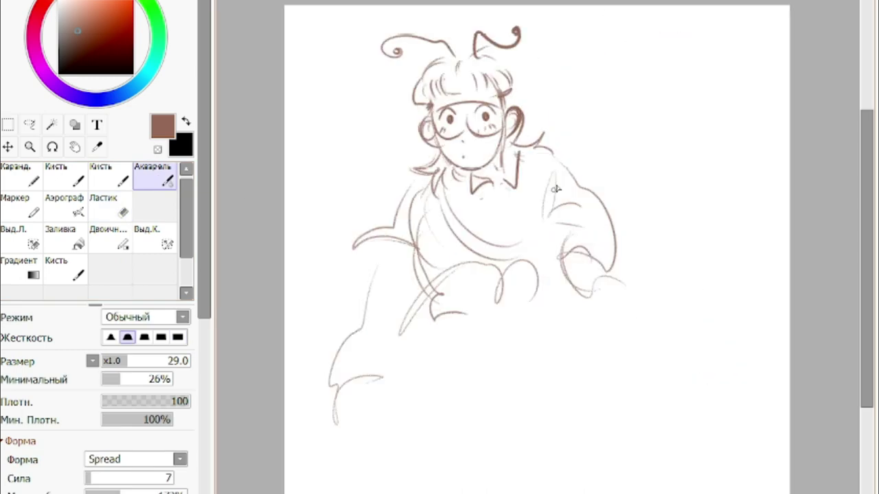
Erase the sketched lower body, the torso's left contour and the hand below the right sleeve.
key("e")
mouse_move(456, 302)
left_mouse_down()
mouse_move(376, 316)
mouse_move(357, 441)
left_mouse_up()
left_click_drag(574, 276, 614, 299)
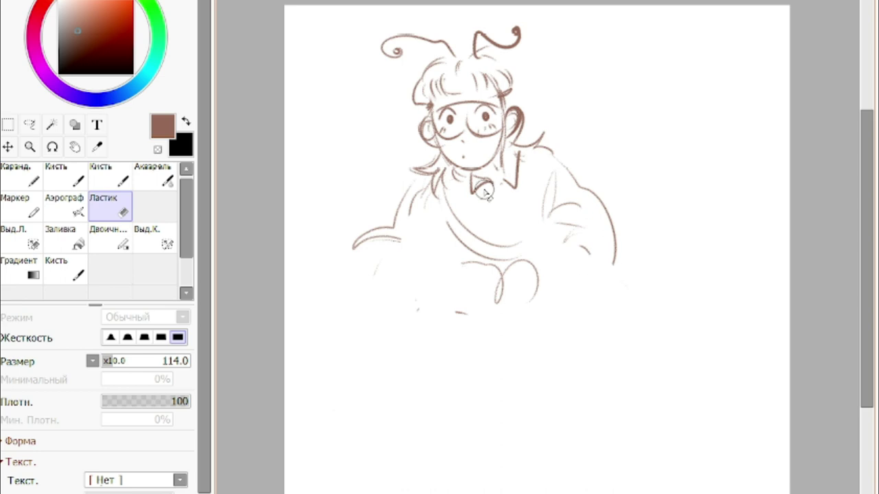
Sketch a small bow at the figure's collar and draped folds across its chest, shoulder and sleeve.
key("e")
left_click_drag(489, 201, 506, 195)
left_click_drag(448, 200, 525, 219)
left_click_drag(529, 156, 542, 210)
left_click_drag(417, 199, 459, 255)
key("ctrl+z")
left_click_drag(400, 228, 416, 256)
Sketch sweeping lower-body shapes below the waist and try a long contour down the figure's right side.
mouse_move(351, 247)
left_mouse_down()
mouse_move(371, 283)
mouse_move(364, 314)
left_mouse_up()
key("ctrl+z")
mouse_move(337, 369)
left_mouse_down()
mouse_move(449, 336)
mouse_move(435, 397)
left_mouse_up()
left_click_drag(353, 412, 473, 439)
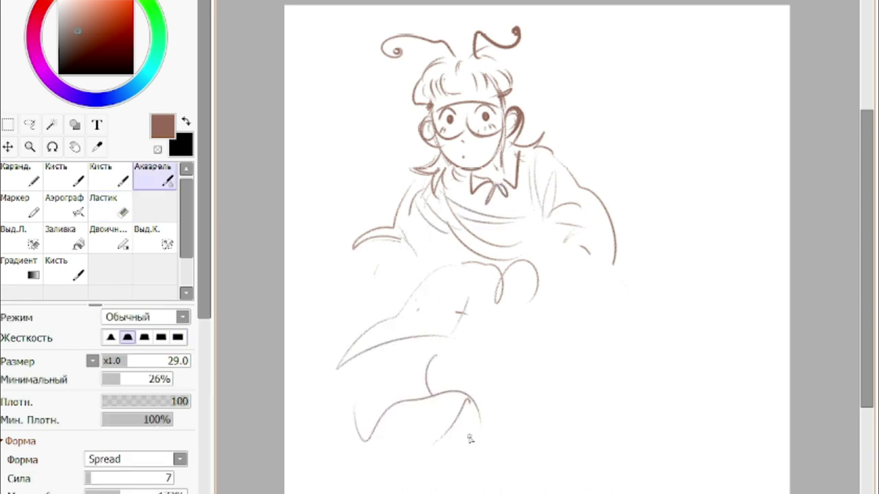
key("ctrl+z")
left_click_drag(512, 273, 574, 380)
left_click_drag(574, 380, 603, 459)
key("ctrl+z")
Erase stray lines beside the chest and redraw the folds around the left sleeve.
key("e")
mouse_move(435, 218)
left_mouse_down()
mouse_move(396, 248)
mouse_move(443, 245)
left_mouse_up()
key("e")
mouse_move(443, 245)
left_mouse_down()
mouse_move(445, 253)
mouse_move(419, 209)
left_mouse_up()
mouse_move(418, 210)
left_mouse_down()
mouse_move(424, 233)
mouse_move(414, 238)
left_mouse_up()
key("ctrl+z")
key("ctrl+z")
mouse_move(418, 219)
left_mouse_down()
mouse_move(443, 247)
mouse_move(444, 231)
mouse_move(383, 235)
left_mouse_up()
left_click_drag(382, 234, 392, 238)
Sketch a short waist line and the contour lines running down below the left sleeve.
left_click_drag(445, 248, 474, 250)
key("ctrl+z")
left_click_drag(446, 249, 474, 252)
left_click_drag(414, 253, 374, 276)
key("ctrl+z")
left_click_drag(425, 241, 423, 253)
left_click_drag(414, 252, 401, 274)
left_click_drag(394, 297, 405, 276)
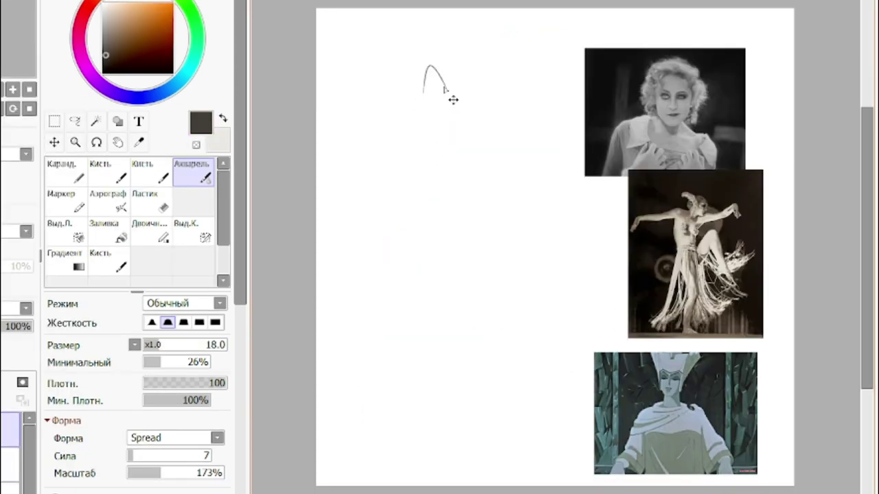
Sketch a five-pointed star head on the canvas with the reference photos, cleaning its outline with the eraser.
mouse_move(451, 99)
left_mouse_down()
mouse_move(397, 94)
mouse_move(451, 137)
mouse_move(402, 142)
mouse_move(465, 144)
mouse_move(458, 118)
left_mouse_up()
key("ctrl+z")
key("ctrl+z")
mouse_move(440, 130)
left_mouse_down()
mouse_move(470, 141)
mouse_move(405, 140)
left_mouse_up()
left_click(151, 200)
left_click(193, 172)
key("ctrl+z")
left_click(151, 201)
mouse_move(425, 69)
left_mouse_down()
mouse_move(410, 92)
mouse_move(454, 88)
left_mouse_up()
left_click(193, 172)
left_click(151, 201)
Draw a downturned mouth inside the star face and undo the latest unwanted strokes.
key("e")
left_click_drag(417, 123, 449, 118)
key("ctrl+z")
key("ctrl+z")
key("ctrl+z")
key("ctrl+z")
key("ctrl+z")
key("ctrl+z")
Sketch a raised hand in front of the chest and a lower hand with spread fingers beneath it.
mouse_move(389, 167)
left_mouse_down()
mouse_move(439, 165)
mouse_move(426, 162)
left_mouse_up()
mouse_move(420, 155)
left_mouse_down()
mouse_move(448, 164)
mouse_move(412, 175)
left_mouse_up()
key("ctrl+z")
left_click_drag(467, 177, 480, 231)
left_click_drag(426, 218, 439, 233)
Sketch the left shoulder curve and the contours of the right shoulder and arm.
left_click_drag(390, 147, 361, 190)
mouse_move(488, 199)
left_mouse_down()
mouse_move(427, 283)
mouse_move(443, 434)
left_mouse_up()
key("ctrl+z")
key("ctrl+z")
mouse_move(475, 214)
left_mouse_down()
mouse_move(445, 276)
mouse_move(430, 281)
left_mouse_up()
left_click_drag(394, 191, 400, 249)
left_click_drag(459, 176, 475, 206)
Sketch the rounded left sleeve with loose folds and the neckline below the star head.
mouse_move(378, 147)
left_mouse_down()
mouse_move(355, 197)
mouse_move(349, 243)
left_mouse_up()
key("ctrl+z")
left_click_drag(348, 210, 337, 243)
left_click_drag(404, 188, 350, 238)
mouse_move(394, 190)
left_mouse_down()
mouse_move(419, 181)
mouse_move(360, 228)
left_mouse_up()
key("ctrl+z")
left_click_drag(393, 167, 367, 207)
mouse_move(362, 227)
left_mouse_down()
mouse_move(375, 244)
mouse_move(434, 214)
mouse_move(450, 261)
left_mouse_up()
left_click_drag(460, 247, 449, 282)
key("ctrl+z")
left_click_drag(367, 183, 371, 212)
left_click_drag(354, 199, 355, 234)
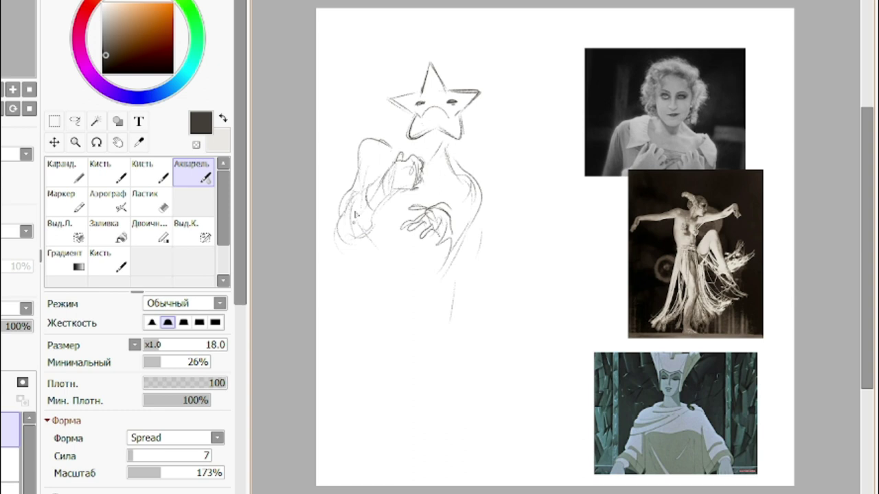
left_click_drag(404, 141, 450, 162)
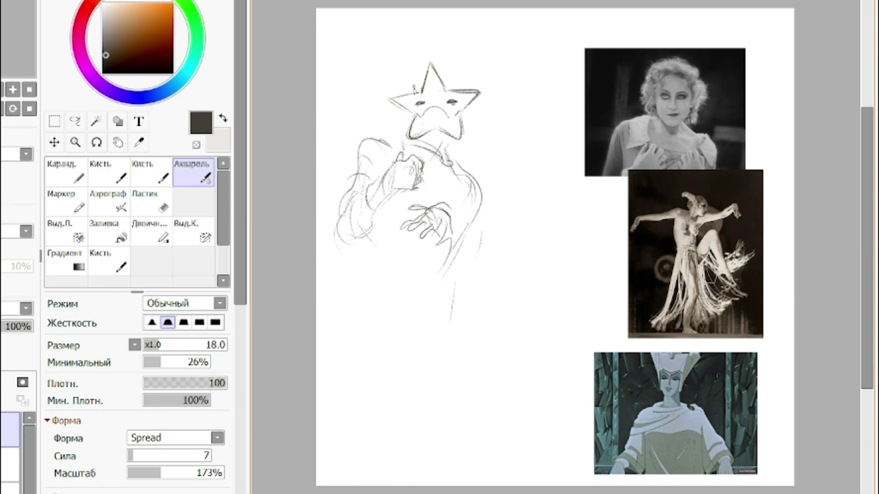
Add smaller spikes between the star's points and a round halo with short tick marks behind the head.
left_click_drag(398, 72, 468, 68)
left_click_drag(408, 50, 410, 56)
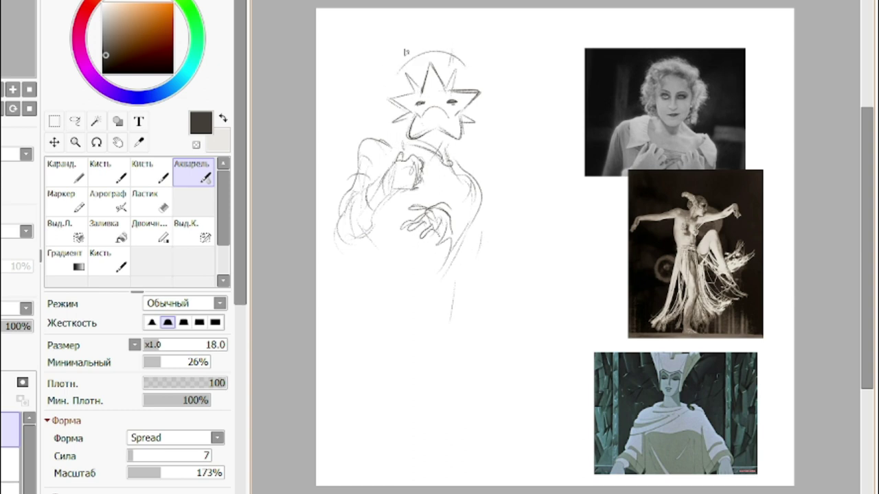
key("ctrl+z")
key("ctrl+z")
key("ctrl+z")
key("ctrl+z")
mouse_move(393, 88)
left_mouse_down()
mouse_move(474, 84)
mouse_move(465, 67)
left_mouse_up()
left_click_drag(446, 50, 479, 89)
key("ctrl+z")
key("ctrl+z")
mouse_move(393, 95)
left_mouse_down()
mouse_move(436, 53)
mouse_move(471, 86)
left_mouse_up()
key("ctrl+z")
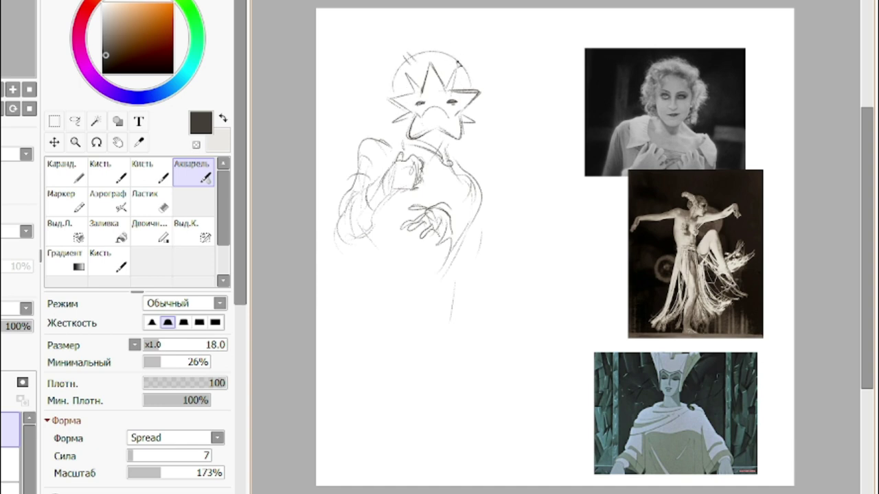
Sketch the lower torso and hip contours, a curved thigh line and the forearm behind the lower hand.
left_click_drag(438, 241, 442, 273)
left_click_drag(453, 240, 451, 283)
left_click_drag(367, 251, 376, 365)
left_click_drag(371, 301, 420, 302)
left_click_drag(379, 286, 416, 291)
left_click_drag(442, 212, 470, 250)
left_click_drag(479, 212, 467, 247)
Move the character sketch closer to the canvas's upper edge and scale it down slightly.
left_click(55, 142)
left_click_drag(431, 206, 471, 186)
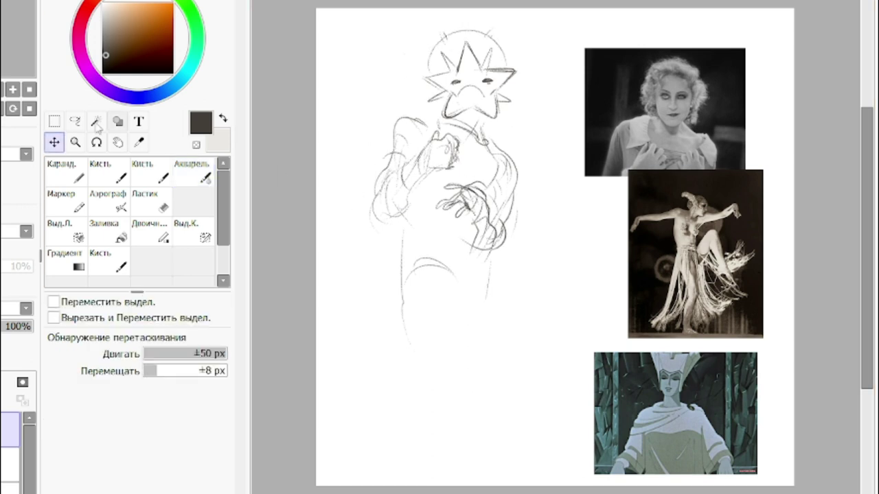
left_click(55, 121)
left_click(55, 398)
left_click_drag(373, 30, 378, 49)
left_click_drag(446, 199, 426, 170)
left_click(98, 462)
left_click(193, 171)
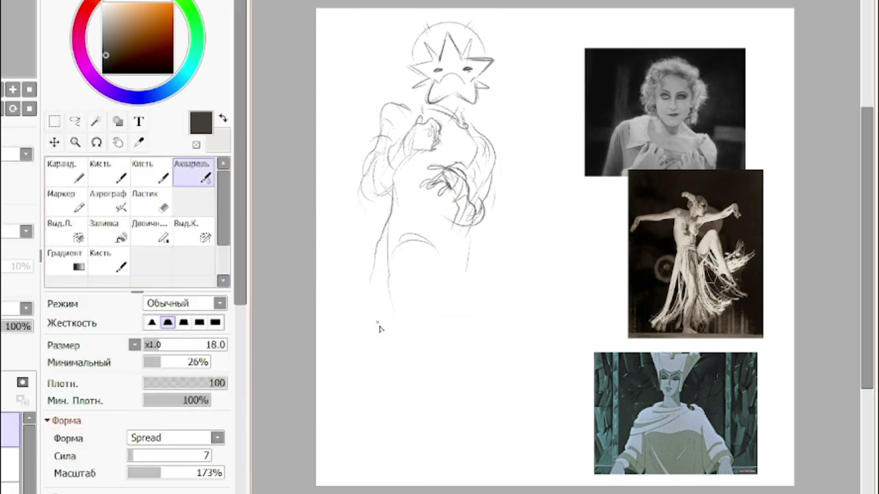
Sketch the long legs and draped robe contours from the waist down to the ankles.
left_click_drag(453, 229, 469, 307)
left_click_drag(388, 302, 440, 287)
mouse_move(381, 251)
left_mouse_down()
mouse_move(357, 395)
mouse_move(390, 441)
left_mouse_up()
key("ctrl+z")
left_click_drag(395, 210, 370, 400)
left_click_drag(434, 314, 430, 400)
left_click_drag(466, 316, 506, 482)
left_click_drag(446, 302, 458, 371)
left_click_drag(471, 246, 480, 362)
left_click_drag(440, 247, 392, 423)
Sketch pointed shoes and hem ends at the foot of the figure.
left_click_drag(359, 424, 339, 461)
left_click_drag(390, 434, 419, 458)
left_click_drag(414, 411, 420, 459)
mouse_move(458, 452)
left_mouse_down()
mouse_move(490, 469)
mouse_move(463, 450)
left_mouse_up()
key("h")
key("h")
Erase and redraw the lower hand and forearm, and reinforce the contours on both sides of the waist.
left_click_drag(393, 186, 398, 218)
key("e")
left_click_drag(471, 199, 467, 161)
key("c")
mouse_move(435, 191)
left_mouse_down()
mouse_move(433, 200)
mouse_move(454, 190)
left_mouse_up()
left_click_drag(456, 169, 484, 204)
left_click_drag(477, 150, 462, 276)
left_click_drag(390, 188, 389, 248)
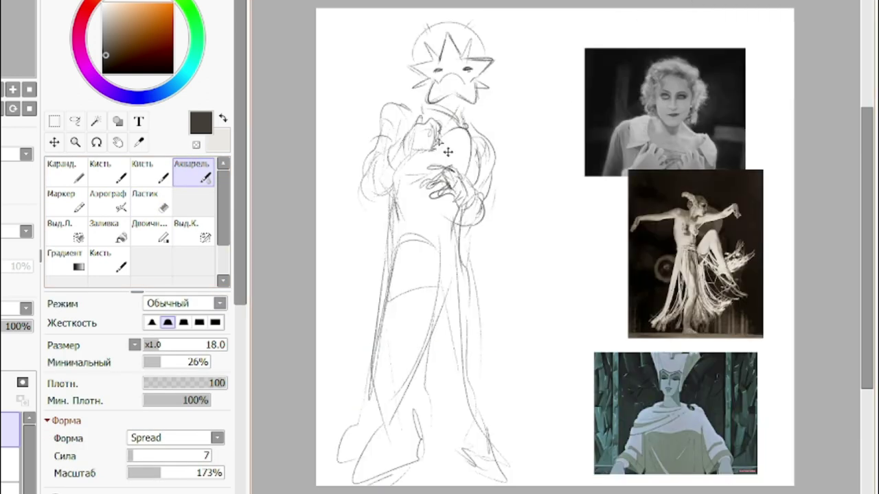
Transform the full-length figure, shifting it toward the canvas's centre.
key("ctrl+t")
left_click_drag(439, 206, 483, 197)
key("Return")
Sketch a flaring robe hem around the feet and a sweeping cape line on the figure's left side.
left_click_drag(409, 318, 368, 393)
left_click_drag(400, 481, 444, 460)
key("ctrl+z")
left_click_drag(421, 359, 397, 435)
left_click_drag(400, 437, 385, 460)
mouse_move(447, 445)
left_mouse_down()
mouse_move(389, 467)
mouse_move(448, 448)
left_mouse_up()
left_click_drag(494, 452, 545, 472)
mouse_move(442, 455)
left_mouse_down()
mouse_move(510, 432)
mouse_move(562, 440)
left_mouse_up()
left_click_drag(547, 419, 527, 434)
Erase the long contour on the robe's right side and the outer cape lines on its left.
key("e")
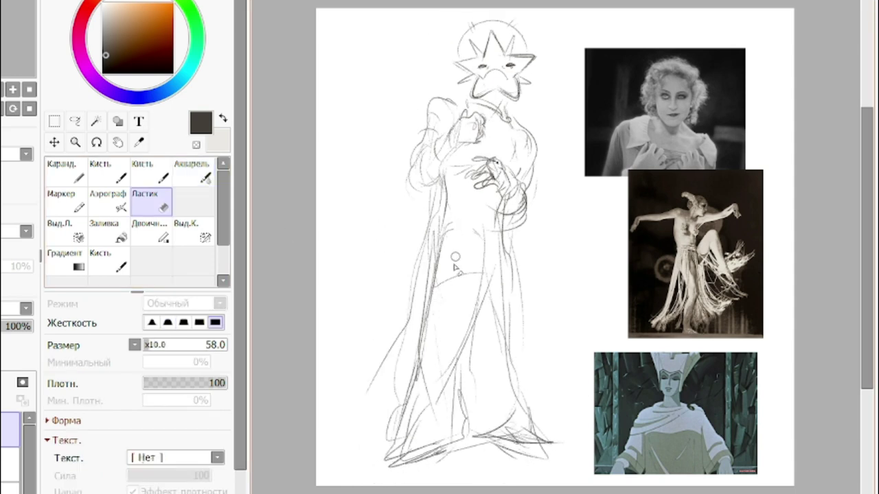
key("h")
left_click(75, 121)
left_click(152, 201)
left_click(154, 345)
left_click_drag(509, 276, 520, 403)
left_click_drag(409, 326, 443, 189)
key("c")
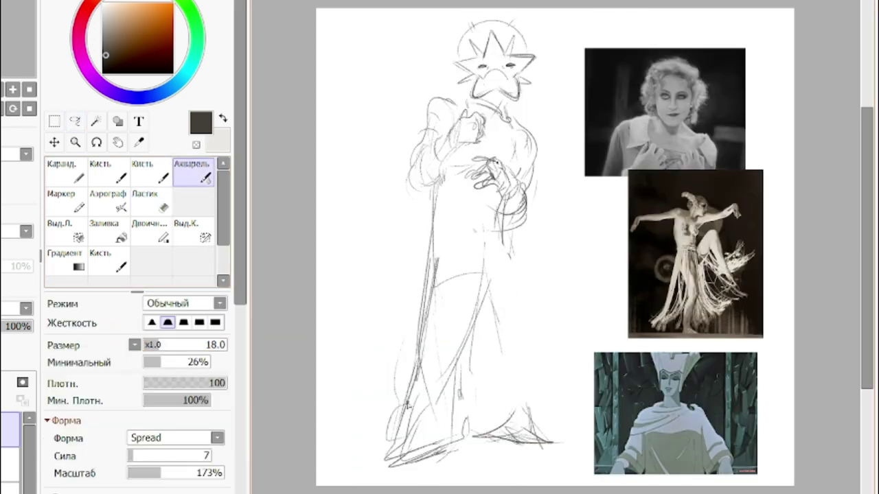
Draw the robe's right contour, waistline and diagonal skirt folds, with a long train sweeping out on the figure's left side.
mouse_move(511, 237)
left_mouse_down()
mouse_move(512, 353)
mouse_move(489, 429)
left_mouse_up()
left_click_drag(492, 216, 443, 226)
left_click_drag(437, 287, 439, 191)
key("h")
key("h")
left_click(151, 201)
left_click(194, 171)
left_click_drag(478, 218, 416, 320)
mouse_move(467, 205)
left_mouse_down()
mouse_move(418, 301)
mouse_move(320, 431)
left_mouse_up()
Refine the torso contour and the raised hand, and clean up the lower arm's sleeve edge.
left_click_drag(467, 107, 517, 174)
left_click_drag(467, 110, 459, 136)
left_click_drag(376, 400, 357, 418)
left_click_drag(464, 114, 477, 110)
key("h")
key("h")
key("e")
left_click_drag(518, 191, 496, 184)
key("c")
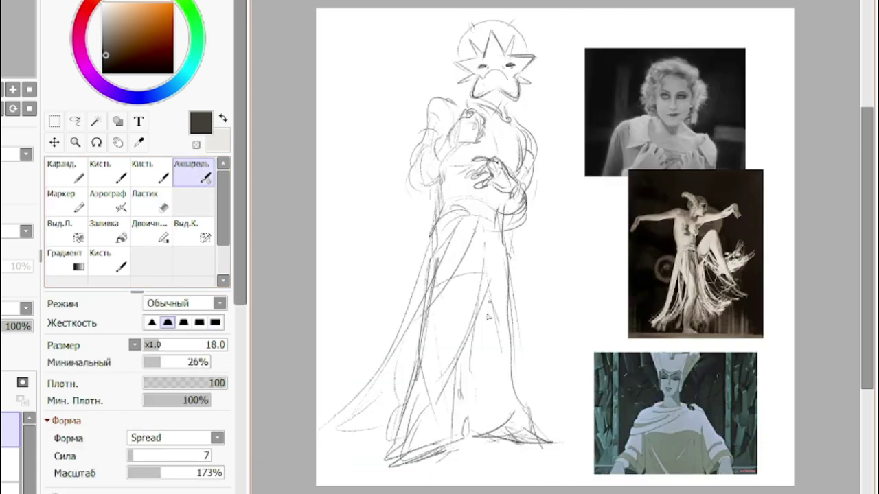
Darken the inner hem fold and the pointed shoe under the robe, and define the raised hand's fingers.
left_click_drag(468, 369, 467, 437)
left_click_drag(410, 456, 434, 452)
key("h")
key("h")
left_click_drag(468, 122, 465, 139)
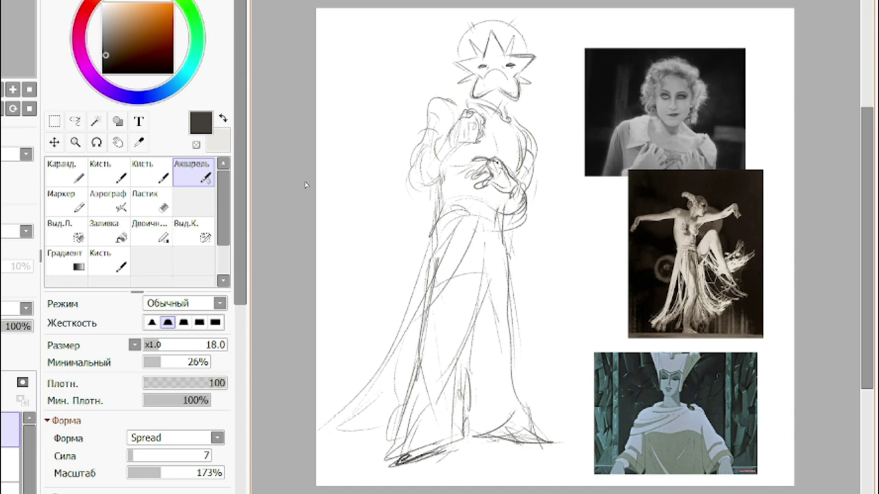
Rework the diagonal skirt fold and extend the train's outer edge with a longer sweep down to the ground.
left_click_drag(443, 205, 320, 446)
key("ctrl+z")
left_click_drag(488, 223, 419, 369)
left_click_drag(475, 259, 364, 423)
left_click_drag(437, 229, 336, 454)
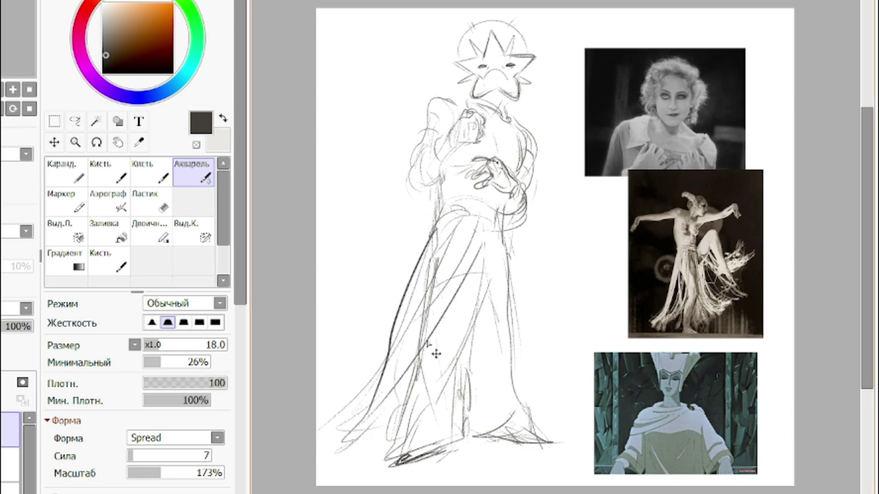
key("ctrl+z")
key("ctrl+z")
left_click_drag(426, 266, 321, 461)
Erase the lower hand and forearm across the waist, and redraw that arm bent at the torso's right side.
key("e")
key("c")
mouse_move(508, 234)
left_mouse_down()
mouse_move(525, 196)
mouse_move(514, 213)
left_mouse_up()
mouse_move(503, 177)
left_mouse_down()
mouse_move(529, 206)
mouse_move(506, 171)
left_mouse_up()
Erase and redraw the forearm and elbow contours of the raised arm inside its sleeve.
key("e")
mouse_move(453, 149)
left_mouse_down()
mouse_move(419, 189)
mouse_move(420, 166)
mouse_move(430, 190)
left_mouse_up()
key("c")
left_click_drag(458, 147, 415, 180)
left_click_drag(431, 145, 414, 180)
mouse_move(437, 180)
left_mouse_down()
mouse_move(459, 147)
mouse_move(430, 189)
left_mouse_up()
key("ctrl+z")
key("ctrl+z")
left_click_drag(461, 146, 432, 195)
left_click_drag(416, 159, 418, 202)
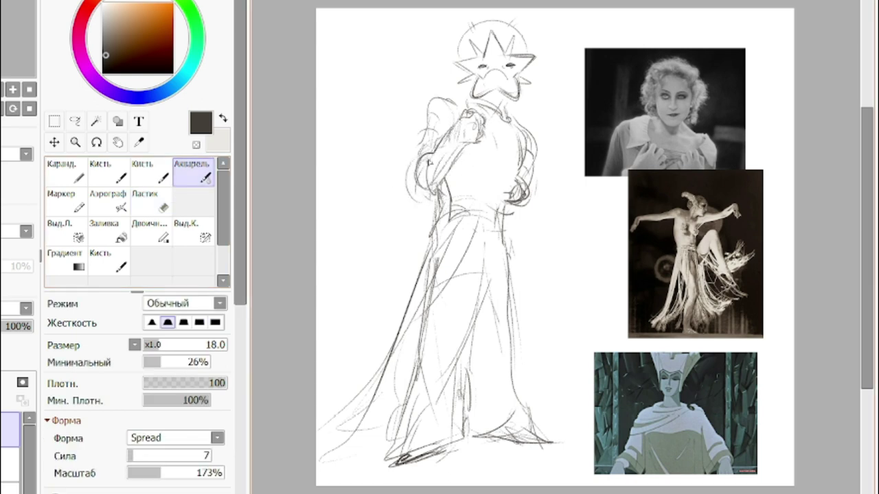
key("e")
key("c")
mouse_move(445, 161)
left_mouse_down()
mouse_move(414, 199)
mouse_move(431, 188)
left_mouse_up()
key("ctrl+z")
left_click_drag(437, 147, 434, 185)
key("ctrl+z")
key("ctrl+z")
Erase the sketch lines around the waist and upper skirt.
left_click(153, 203)
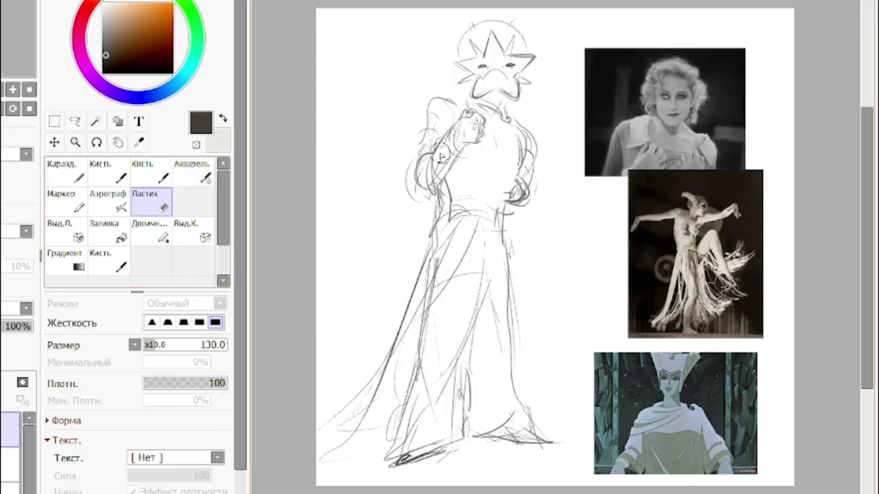
left_click_drag(434, 237, 499, 220)
left_click_drag(455, 202, 445, 199)
Select the head and upper body and shift them slightly downward to shorten the torso.
left_click(75, 121)
left_click_drag(379, 129, 371, 138)
left_click(54, 122)
left_click(53, 398)
mouse_move(496, 138)
left_mouse_down()
mouse_move(491, 187)
mouse_move(509, 214)
left_mouse_up()
left_click(92, 463)
left_click(314, 243)
left_click(194, 173)
key("h")
key("h")
left_click(152, 202)
left_click(199, 183)
mouse_move(441, 215)
left_mouse_down()
mouse_move(507, 212)
mouse_move(497, 275)
left_mouse_up()
key("ctrl+z")
left_click_drag(500, 191, 489, 232)
key("h")
key("ctrl+z")
Redraw the torso's side contour along the arm and the skirt's outer edge and diagonal fold below the waist.
mouse_move(607, 186)
left_mouse_down()
mouse_move(644, 221)
mouse_move(600, 180)
left_mouse_up()
left_click(153, 204)
left_click(194, 173)
left_click_drag(559, 179, 579, 219)
key("ctrl+z")
left_click_drag(599, 155, 612, 217)
left_click_drag(668, 210, 686, 319)
left_click_drag(618, 230, 672, 316)
key("h")
Strengthen the hip lines on the skirt's right side and add a long fold and outer edge on its left.
left_click_drag(507, 206, 510, 291)
left_click_drag(488, 224, 431, 309)
left_click_drag(527, 195, 510, 248)
key("ctrl+z")
left_click_drag(512, 198, 508, 256)
left_click_drag(439, 203, 393, 353)
Sketch a large arched shoulder shape ending in a small curl on the figure's left side.
left_click_drag(458, 115, 398, 112)
left_click_drag(405, 127, 391, 129)
key("h")
key("h")
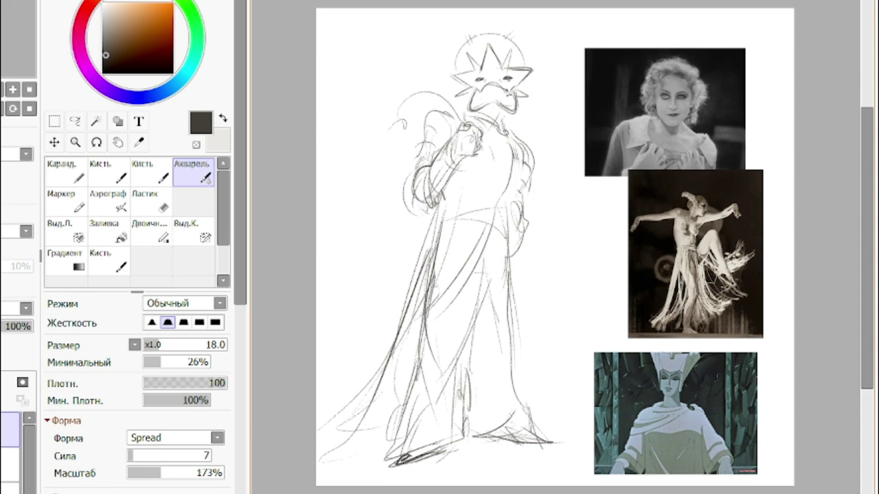
key("h")
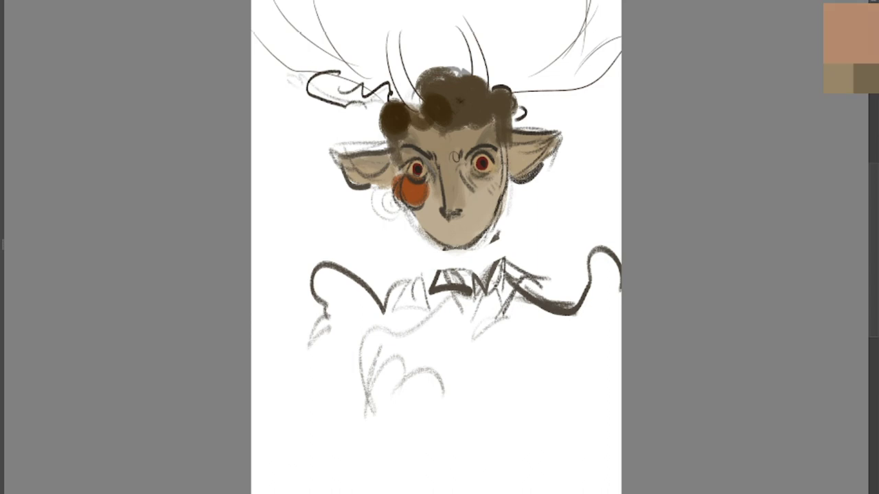
Block in the deer character's rust-red jacket with a high collar and puffed shoulders, trimming the area beside the left arm.
mouse_move(411, 343)
left_mouse_down()
mouse_move(351, 398)
mouse_move(533, 328)
mouse_move(402, 344)
mouse_move(460, 364)
mouse_move(454, 281)
left_mouse_up()
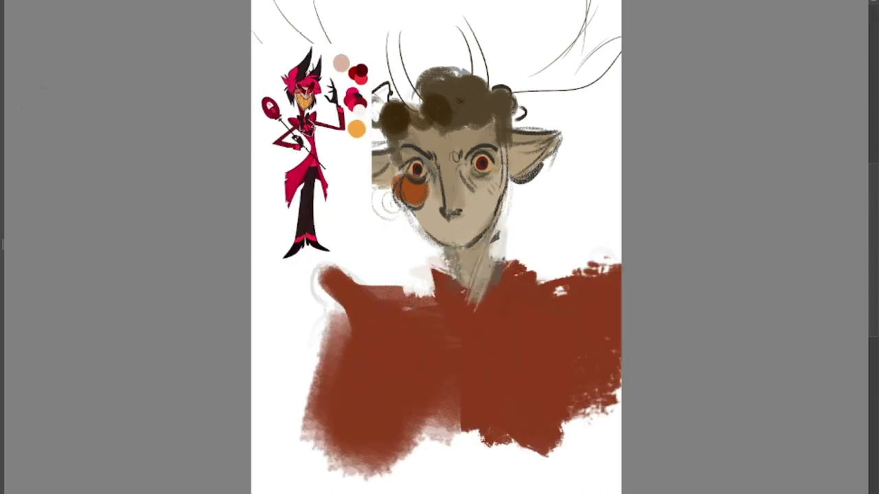
left_click_drag(323, 285, 344, 351)
mouse_move(455, 281)
left_mouse_down()
mouse_move(500, 288)
mouse_move(412, 295)
left_mouse_up()
key("ctrl+z")
left_click_drag(493, 236, 471, 306)
left_click_drag(436, 252, 463, 278)
left_click_drag(333, 323, 382, 474)
mouse_move(504, 279)
left_mouse_down()
mouse_move(611, 302)
mouse_move(582, 310)
mouse_move(597, 301)
left_mouse_up()
left_click_drag(323, 289, 347, 331)
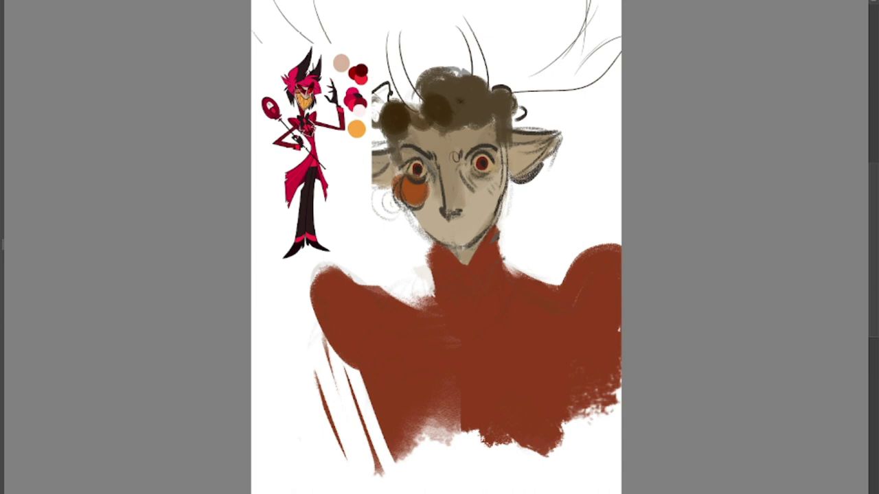
Paint a dark bow tie with a red knot at the collar and outline the jacket's notched lapels in pale pink.
mouse_move(433, 267)
left_mouse_down()
mouse_move(453, 309)
mouse_move(447, 322)
left_mouse_up()
mouse_move(501, 261)
left_mouse_down()
mouse_move(467, 319)
mouse_move(456, 321)
left_mouse_up()
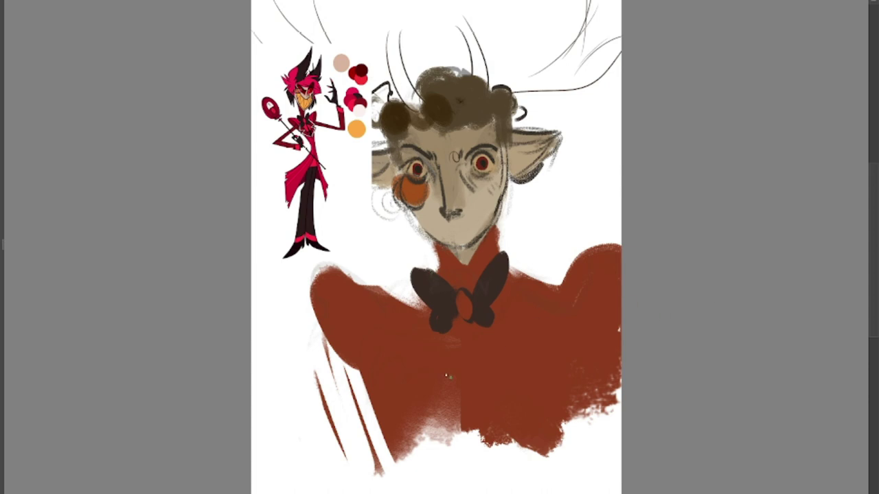
left_click_drag(422, 313, 463, 429)
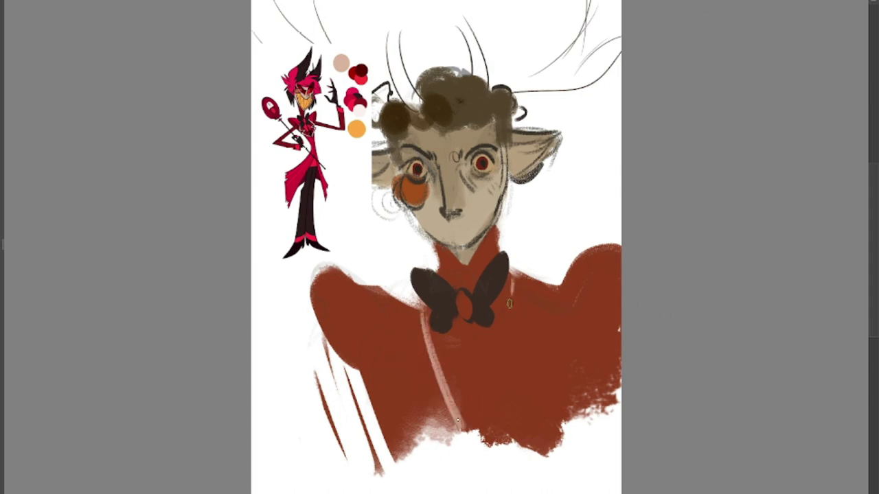
left_click_drag(515, 280, 467, 429)
mouse_move(522, 264)
left_mouse_down()
mouse_move(516, 358)
mouse_move(464, 458)
left_mouse_up()
mouse_move(412, 310)
left_mouse_down()
mouse_move(404, 355)
mouse_move(432, 368)
left_mouse_up()
left_click_drag(432, 373, 449, 425)
left_click_drag(420, 381, 435, 414)
Outline the bow tie's central knot in dark and close the gap between the red collar and the chin.
left_click_drag(461, 289, 466, 291)
left_click_drag(450, 258, 470, 249)
left_click_drag(412, 212, 432, 242)
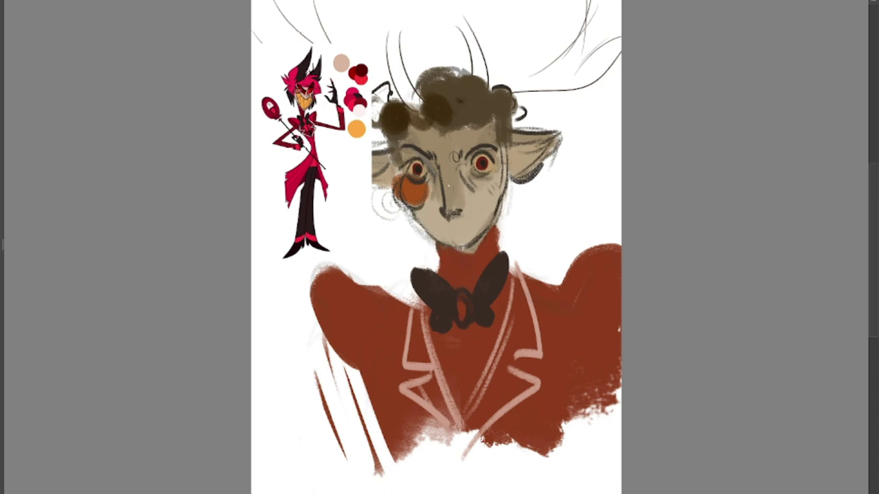
Fill the shirt between the lapels with brighter orange-red and add dark folds and a central placket line.
left_click(517, 404, "ctrl")
left_click(440, 328, "ctrl")
left_click_drag(443, 334, 460, 408)
key("ctrl+z")
left_click(451, 362, "ctrl")
key("ctrl+z")
left_click_drag(438, 332, 460, 406)
left_click_drag(465, 402, 506, 298)
left_click_drag(461, 329, 460, 419)
left_click_drag(476, 349, 463, 390)
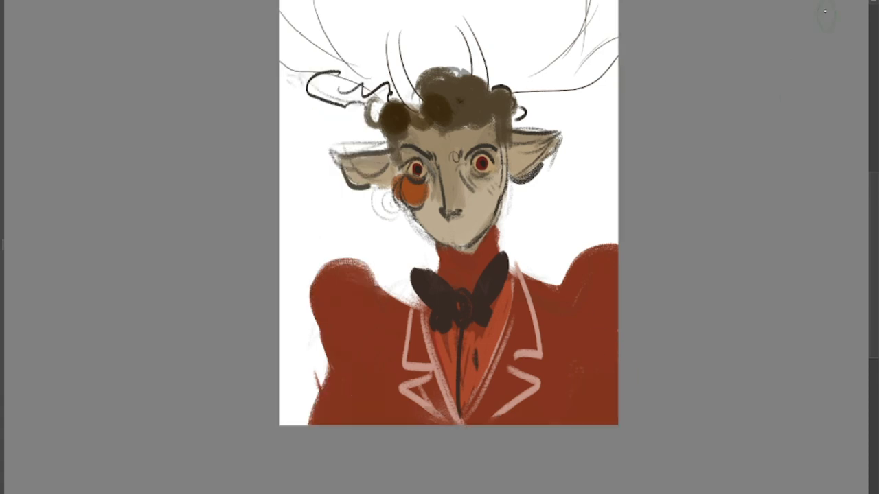
Carve the jacket's lower right corner and left side away in white, and reshape the left shoulder into a pointed form.
left_click_drag(616, 371, 586, 423)
mouse_move(330, 352)
left_mouse_down()
mouse_move(342, 391)
mouse_move(321, 422)
left_mouse_up()
key("ctrl+z")
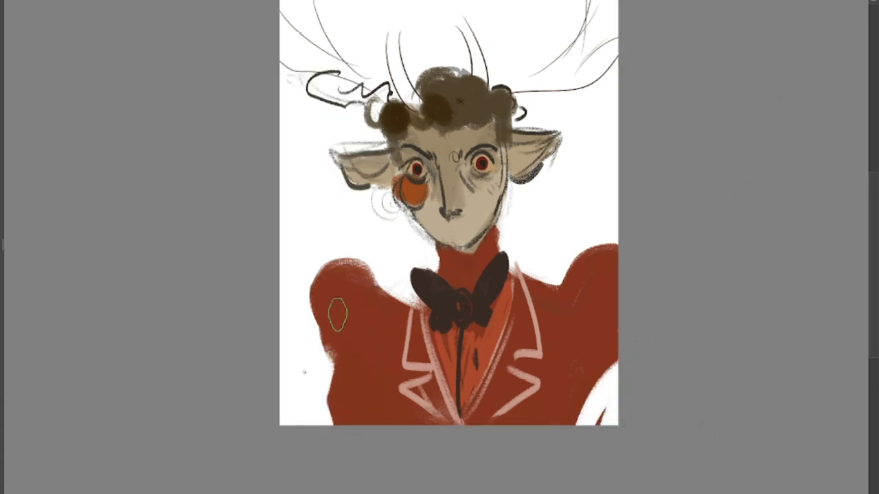
mouse_move(326, 309)
left_mouse_down()
mouse_move(328, 345)
mouse_move(326, 336)
left_mouse_up()
left_click_drag(330, 260, 368, 265)
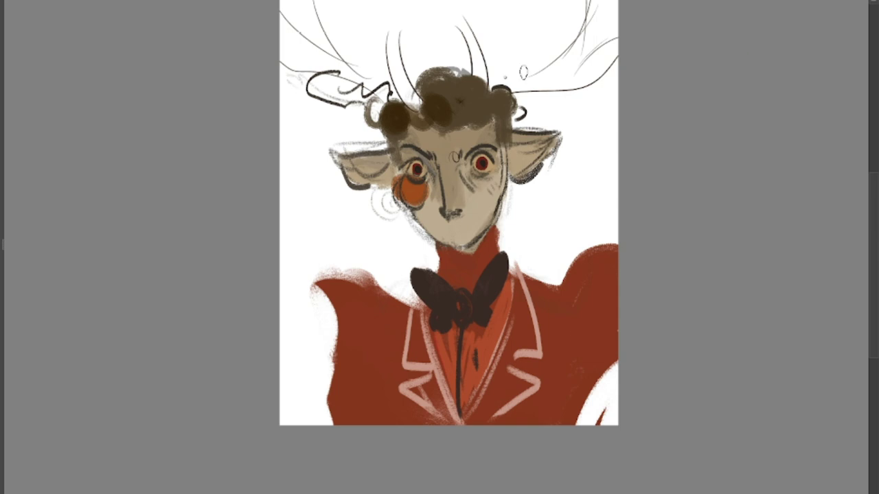
Outline the orange circle below the left eye and the bow tie's left wing with dark strokes.
mouse_move(407, 181)
left_mouse_down()
mouse_move(396, 201)
mouse_move(423, 184)
left_mouse_up()
key("ctrl+z")
left_click_drag(413, 277, 436, 306)
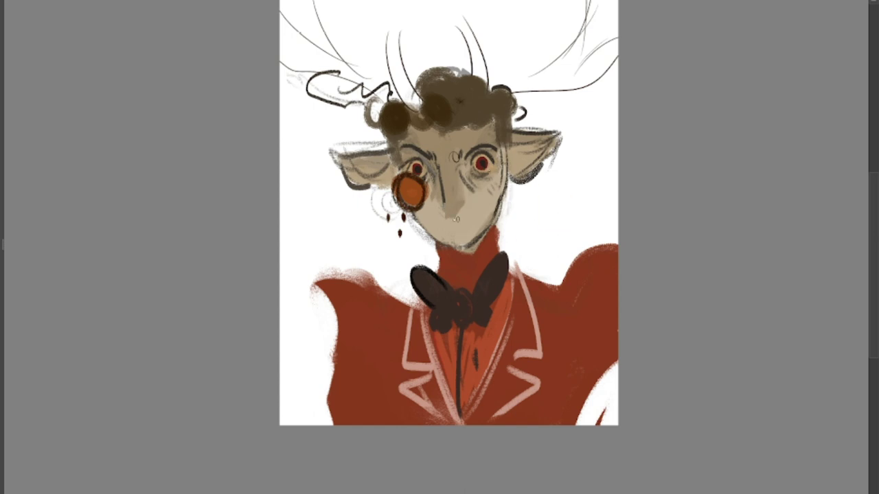
Redraw the nose with a sharper tip and paint a wide yellowish grin below it.
left_click_drag(460, 205, 453, 214)
left_click_drag(443, 206, 449, 211)
key("ctrl+z")
left_click_drag(457, 211, 464, 203)
key("ctrl+z")
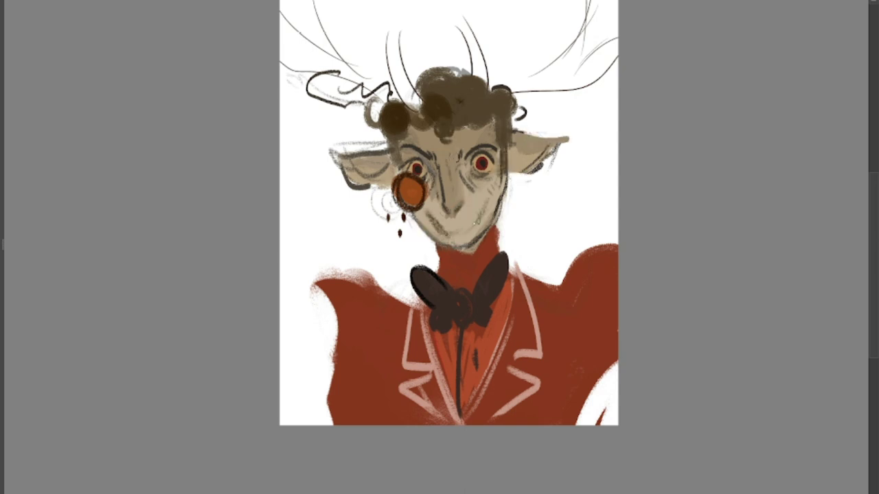
left_click_drag(439, 225, 470, 217)
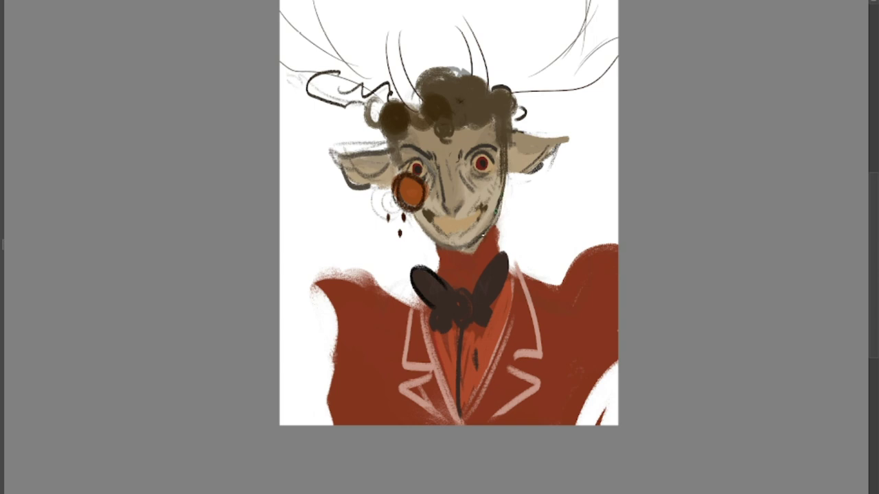
Paint a tan branching antler on the right side of the head and clean away the old construction lines around it.
left_click_drag(486, 68, 598, 22)
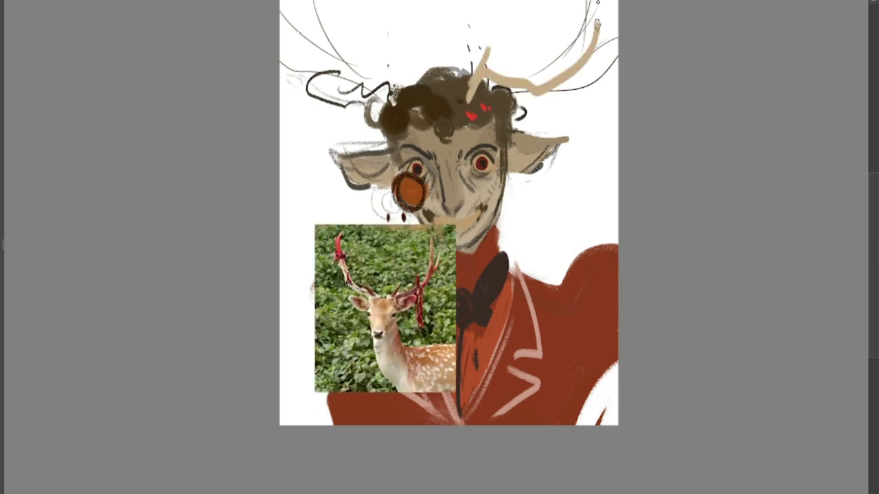
left_click_drag(587, 58, 602, 1)
left_click_drag(534, 75, 588, 9)
left_click_drag(618, 58, 593, 82)
left_click_drag(529, 107, 524, 115)
left_click(535, 89, "ctrl")
left_click_drag(469, 96, 499, 38)
mouse_move(468, 102)
left_mouse_down()
mouse_move(480, 96)
mouse_move(480, 46)
left_mouse_up()
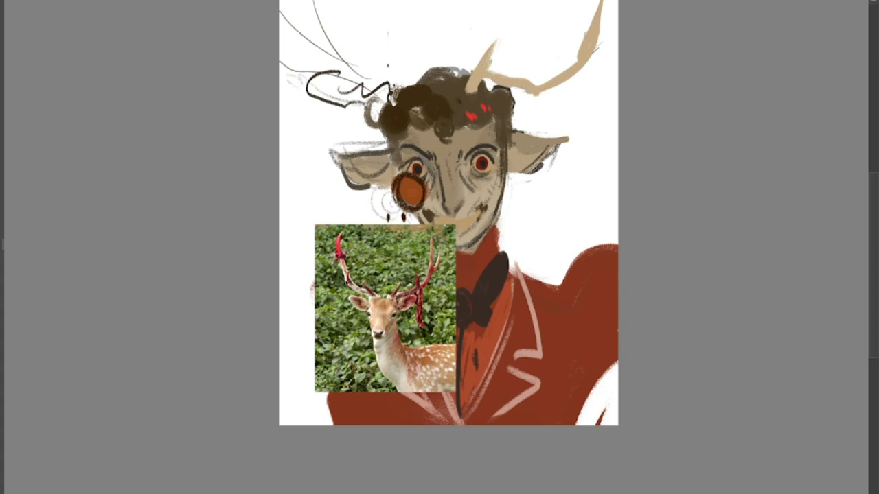
Add pointed tines to the tan antler's outer beam.
left_click(580, 58, "ctrl")
mouse_move(545, 83)
left_mouse_down()
mouse_move(563, 57)
mouse_move(567, 32)
left_mouse_up()
key("ctrl+z")
left_click_drag(618, 16, 592, 62)
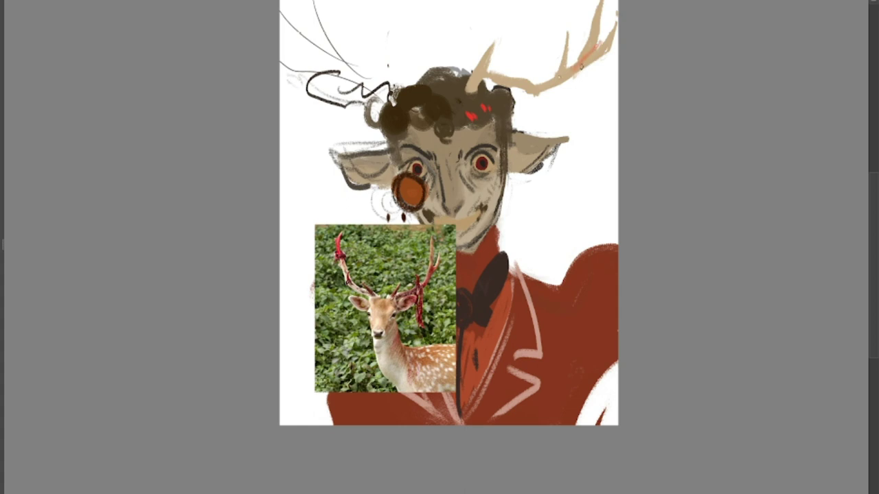
Paint rust-red streaks along the antler's main beam and continue the strokes toward its base.
mouse_move(588, 60)
left_mouse_down()
mouse_move(555, 85)
mouse_move(595, 32)
left_mouse_up()
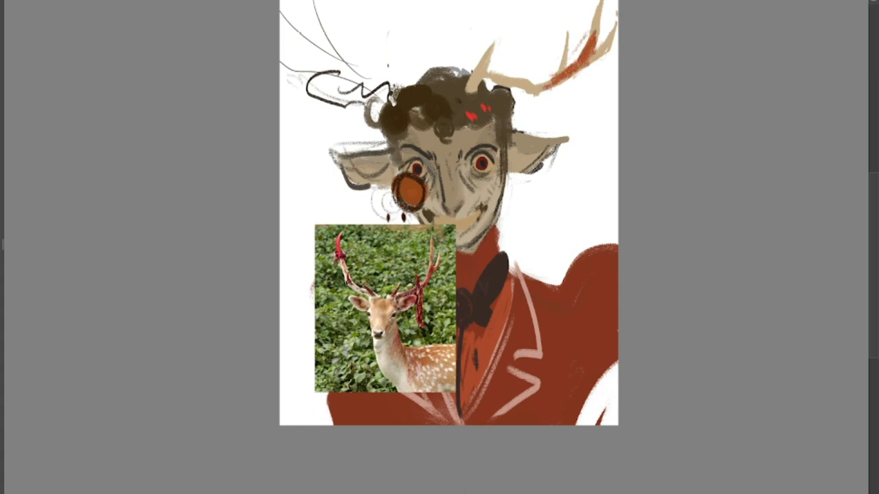
left_click(533, 97, "ctrl")
mouse_move(536, 130)
left_mouse_down()
mouse_move(547, 85)
mouse_move(479, 74)
left_mouse_up()
left_click_drag(549, 126, 570, 80)
left_click_drag(567, 92, 584, 67)
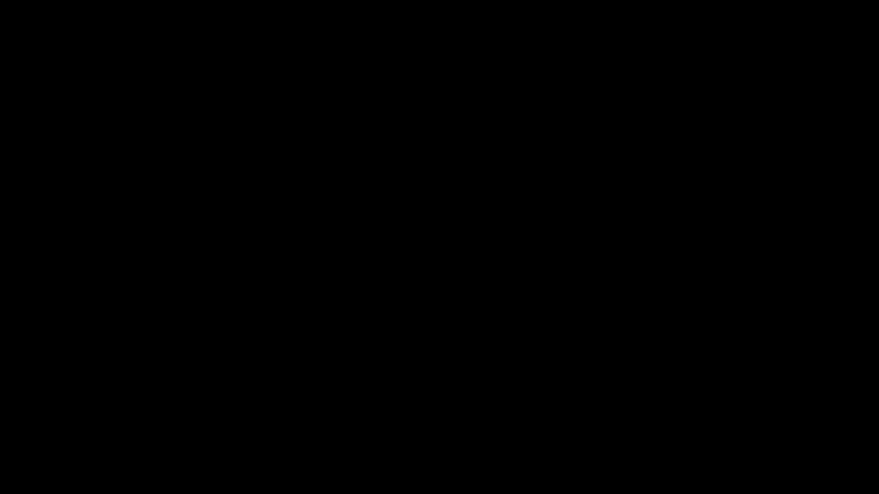